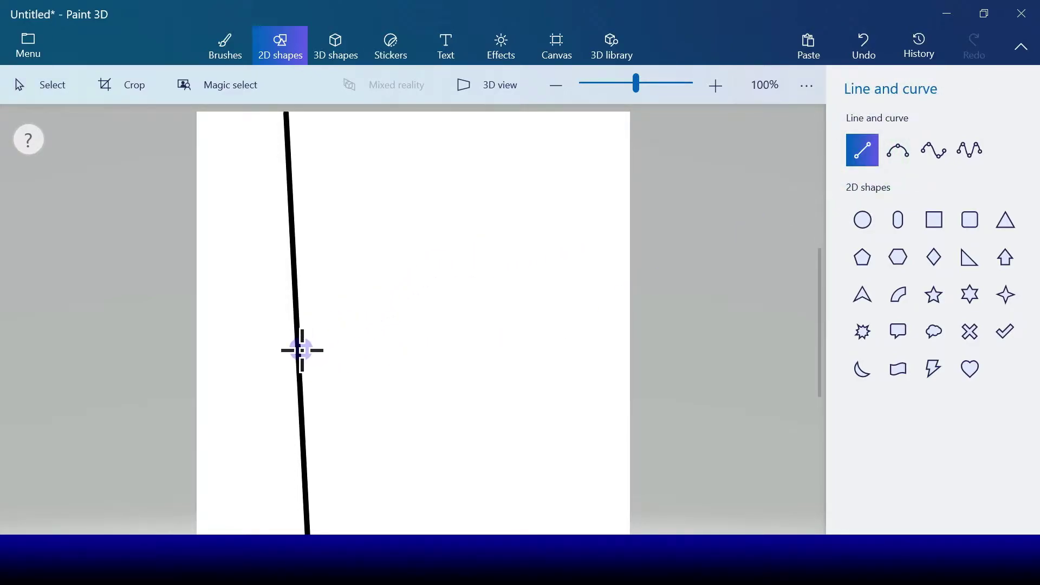
Step: Draw the branch's upper edge as a 3-point curve starting at the trunk line, bending its middle down near the trunk
left_click(895, 159)
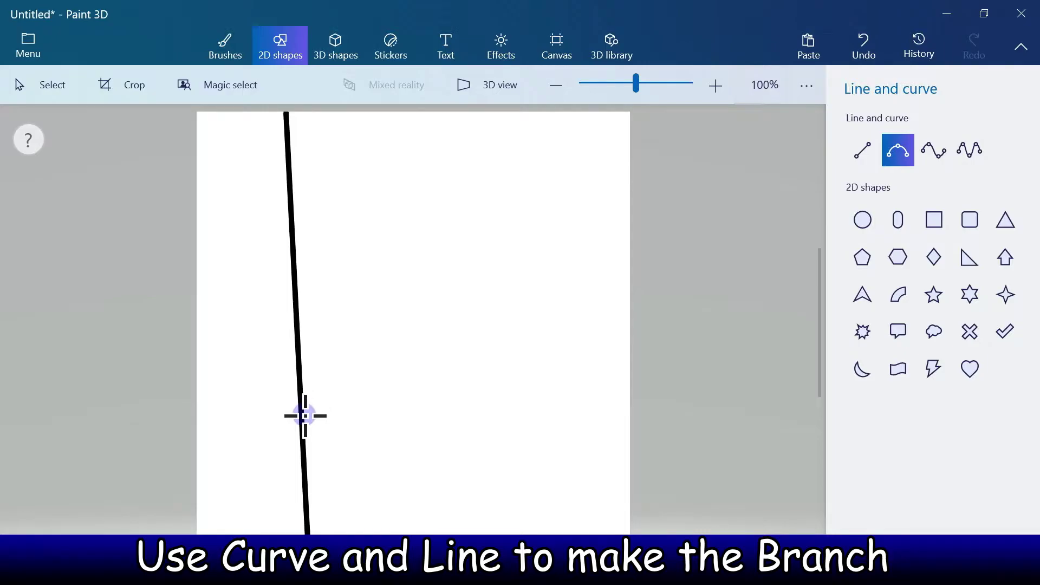
mouse_move(302, 419)
left_mouse_down()
mouse_move(541, 441)
mouse_move(602, 462)
left_mouse_up()
left_click_drag(453, 406, 361, 458)
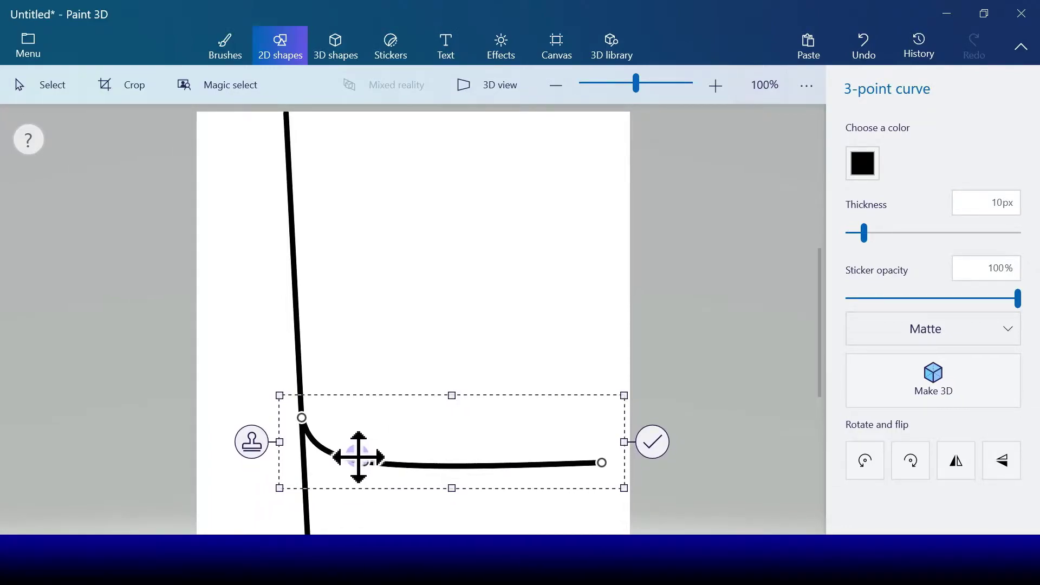
left_click(657, 441)
Step: Draw the branch's lower edge as a 3-point curve from lower on the trunk, running just beneath the upper edge
left_click(899, 151)
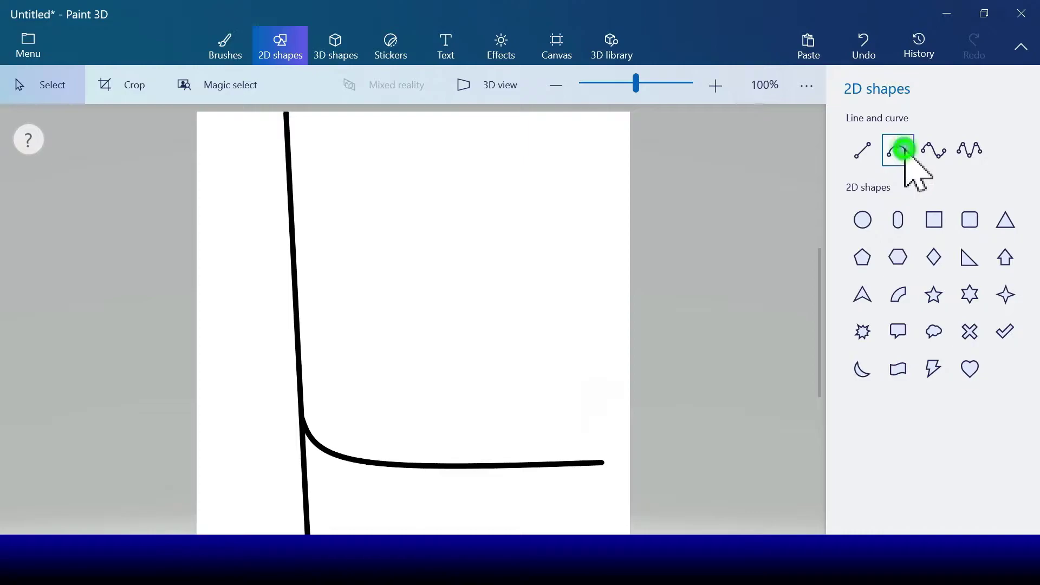
mouse_move(308, 517)
left_mouse_down()
mouse_move(544, 476)
mouse_move(599, 488)
mouse_move(602, 476)
left_mouse_up()
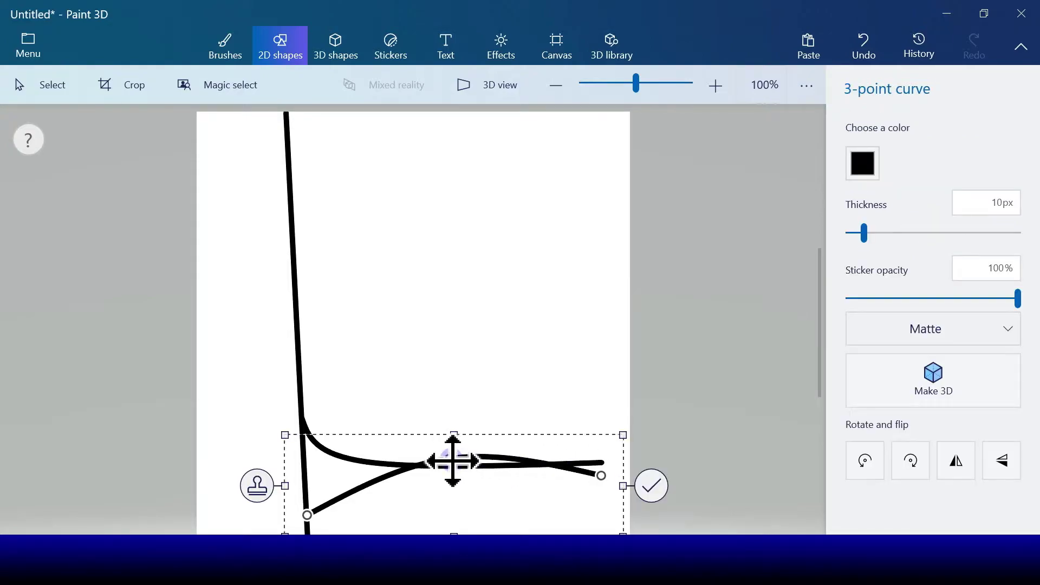
left_click_drag(448, 459, 358, 484)
left_click(651, 496)
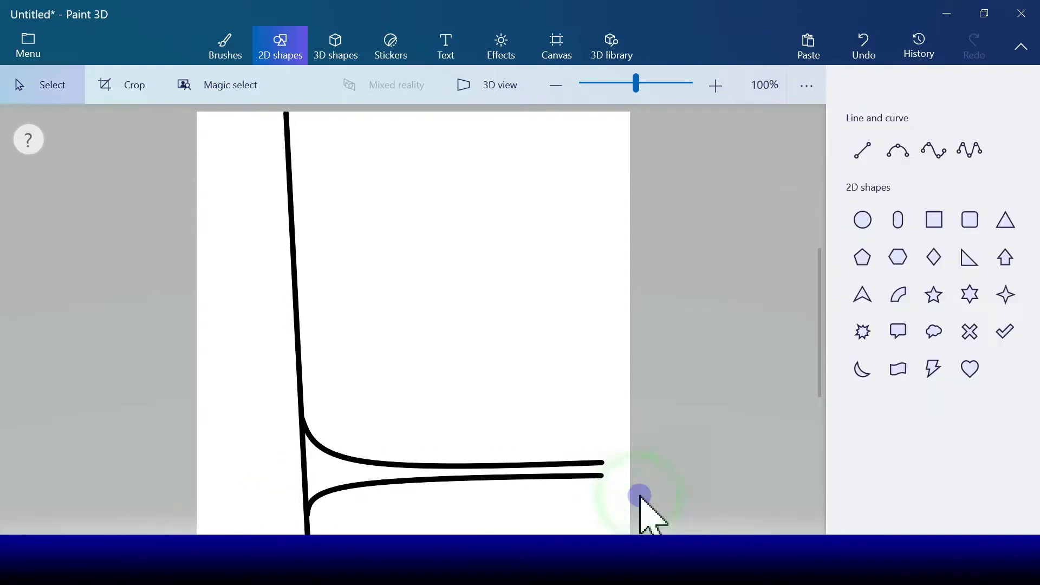
Step: Draw two straight lines from the branch tips past the canvas edge, one angled upward and one slightly downward, as the fork's outer edges
left_click(867, 152)
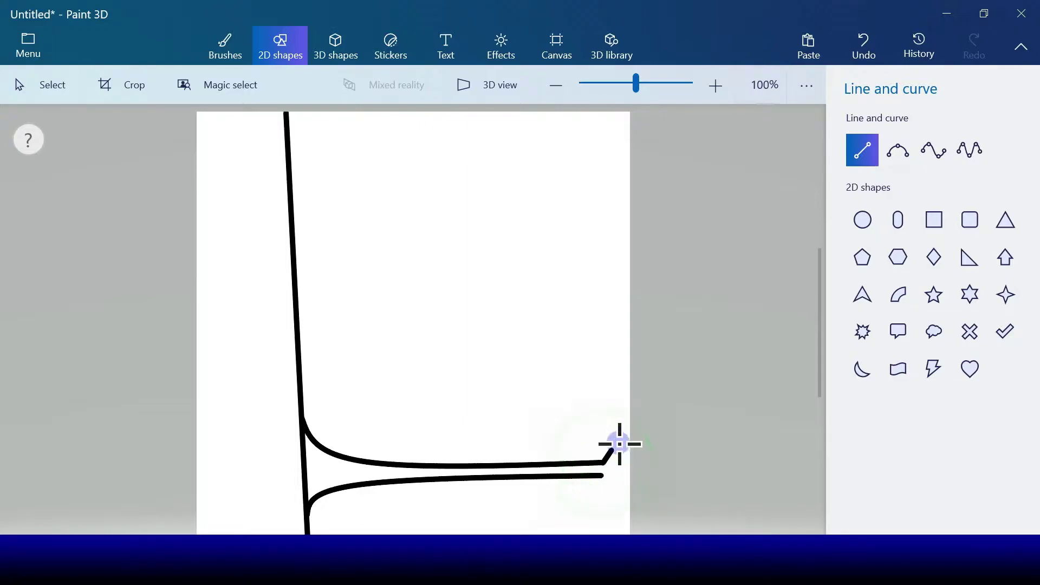
left_click_drag(641, 416, 641, 414)
left_click(686, 441)
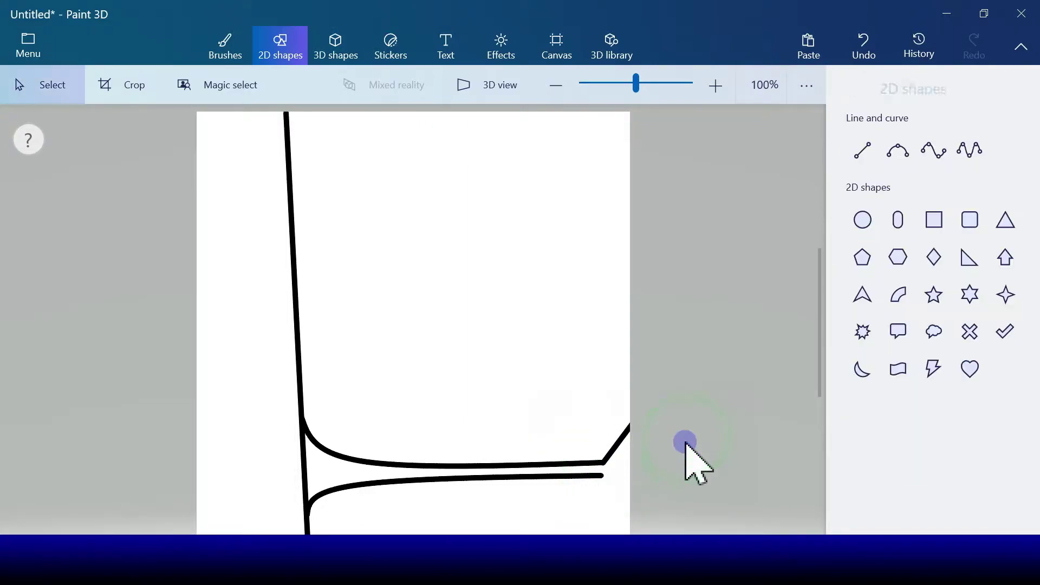
left_click(863, 150)
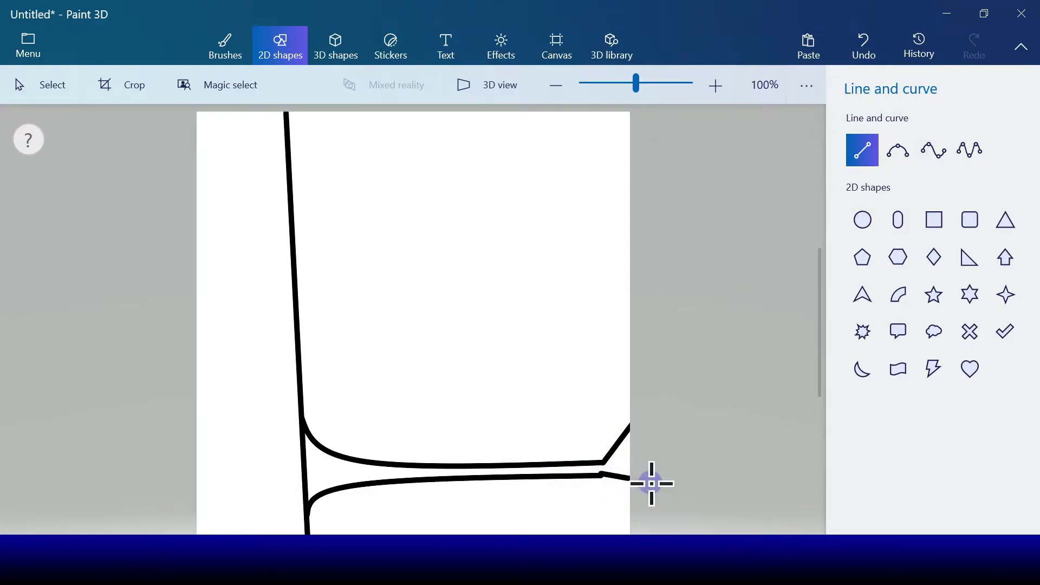
left_click_drag(651, 484, 650, 482)
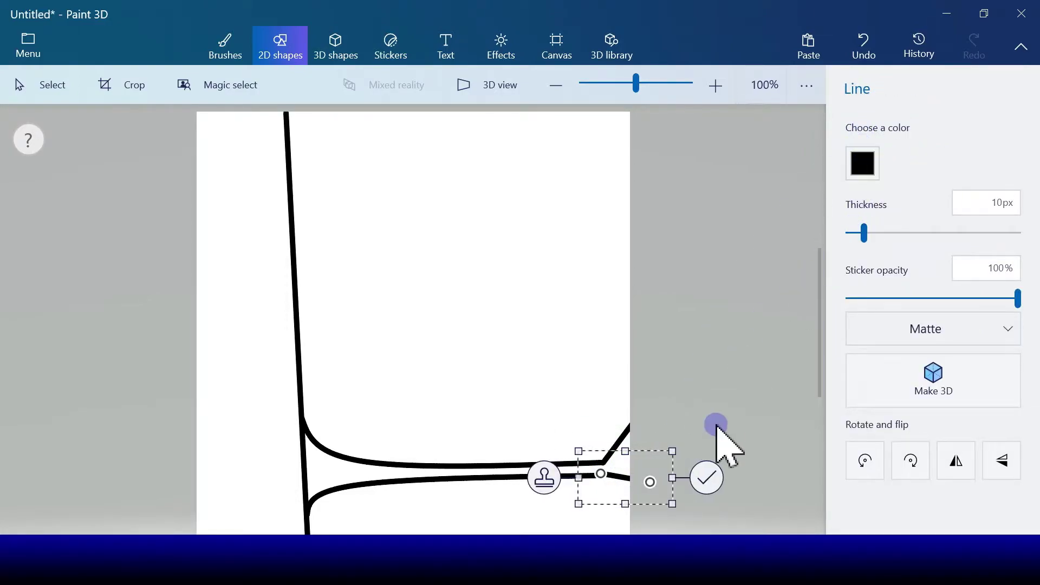
left_click(707, 478)
Step: Draw the inner edge of the upper twig as a straight line parallel to its outer edge, running off the canvas
left_click(862, 151)
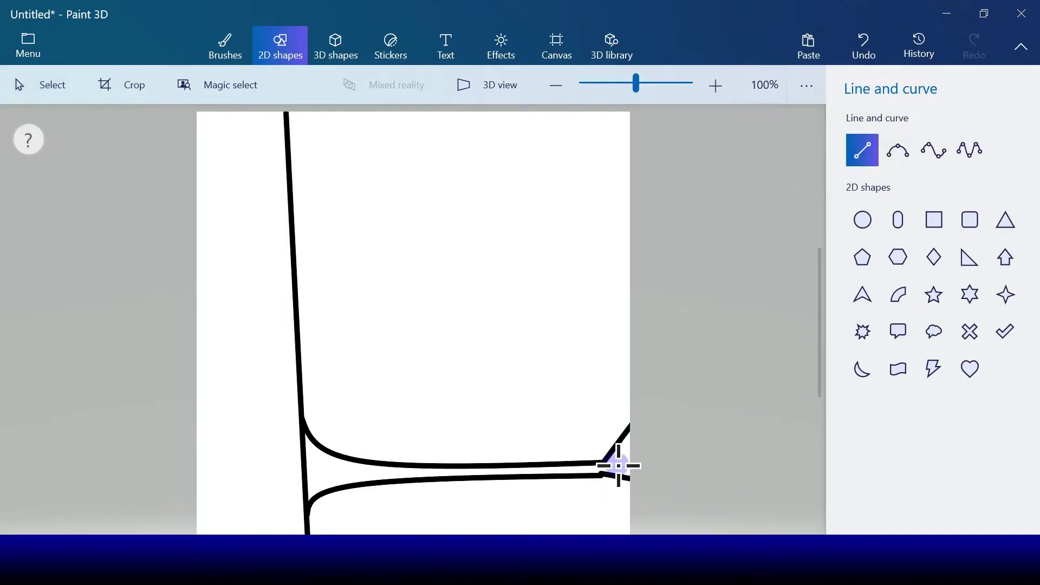
left_click_drag(618, 466, 644, 429)
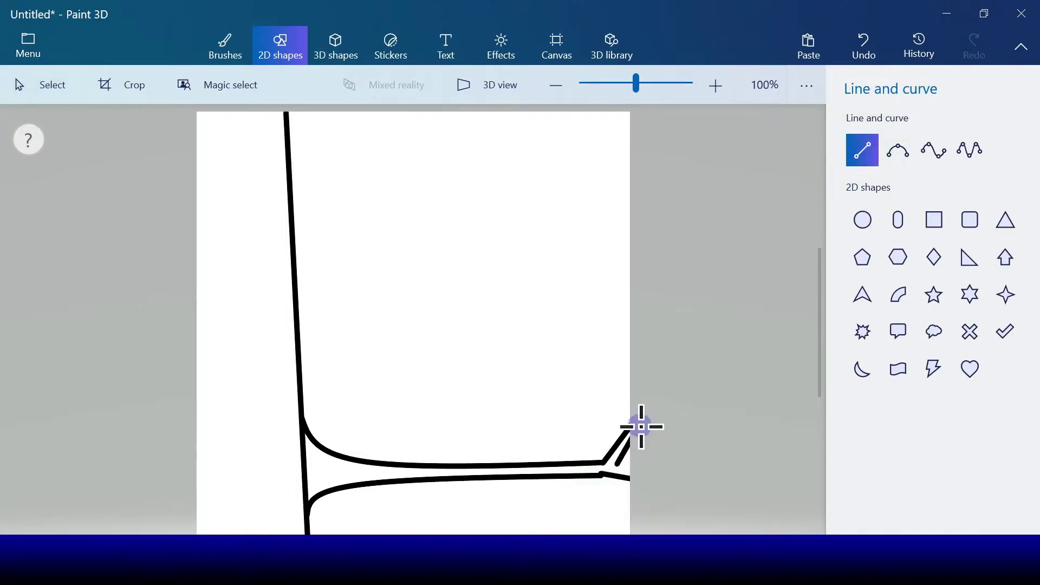
left_click(691, 443)
left_click(862, 150)
left_click_drag(618, 465, 690, 468)
left_click(555, 410)
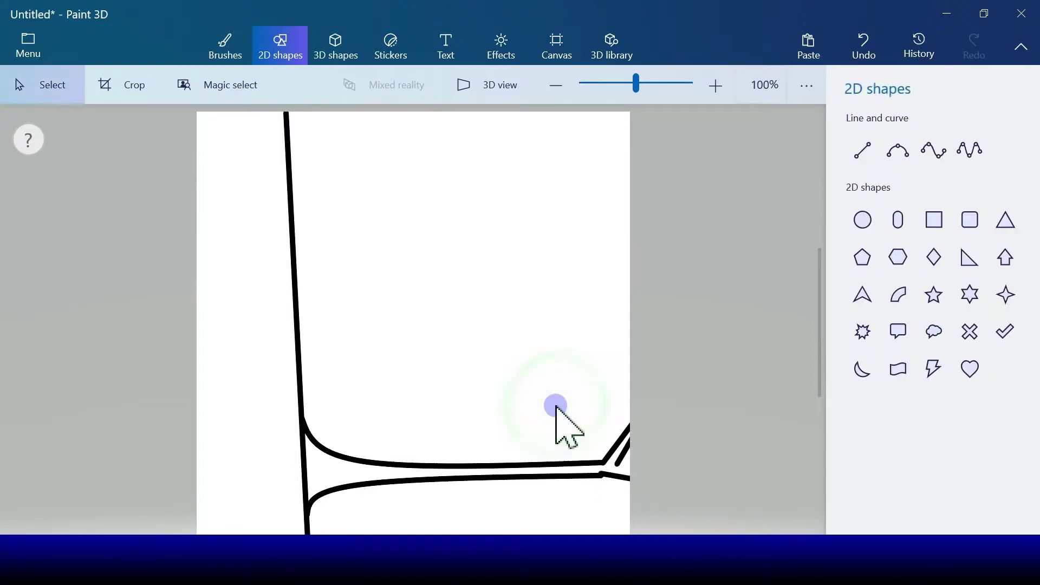
Step: Draw a short, nearly horizontal line from the fork's inner corner to the canvas edge as the lower twig's inner edge
left_click(861, 154)
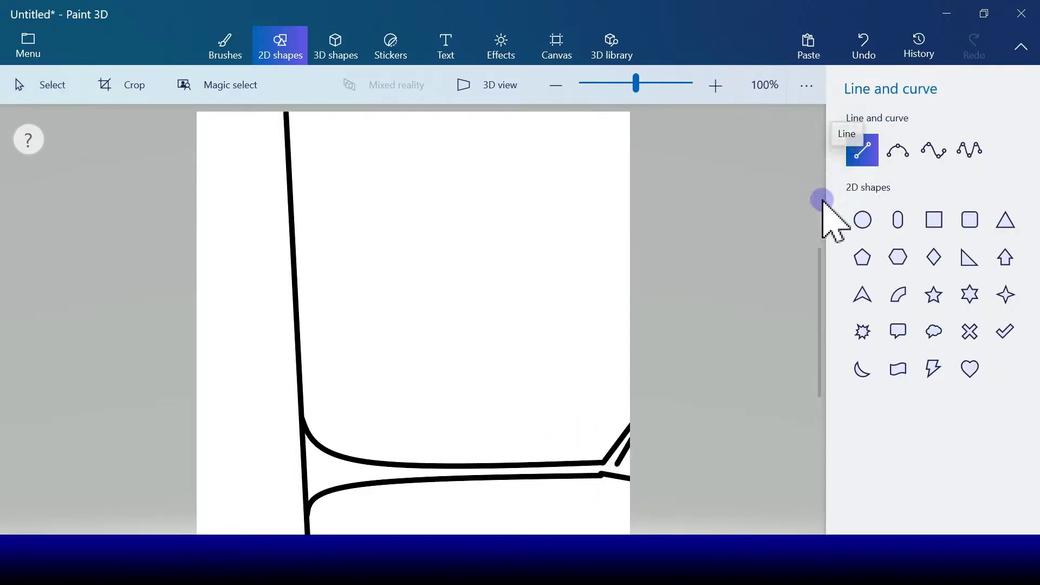
left_click_drag(619, 466, 632, 465)
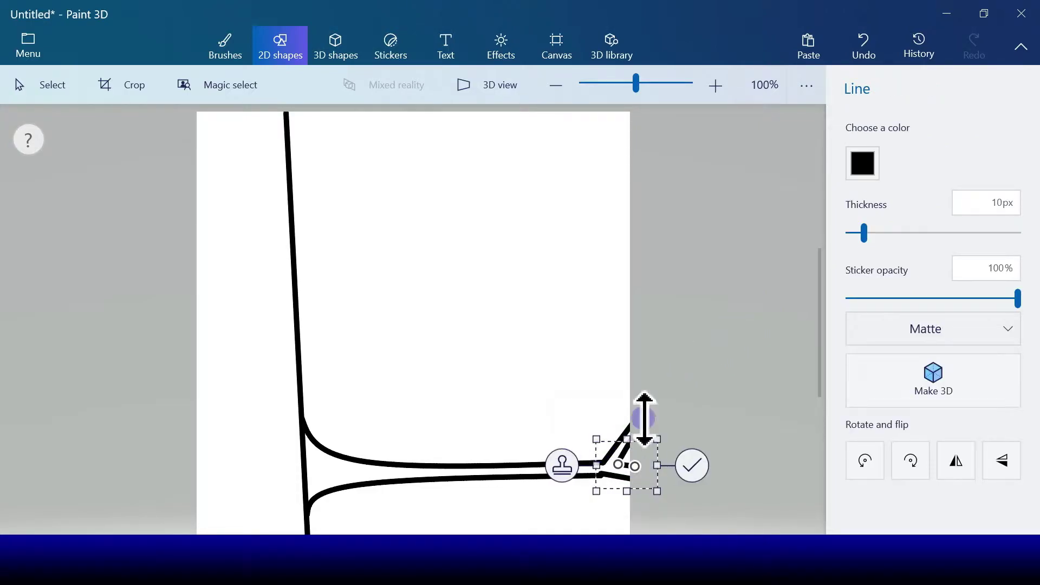
left_click(693, 464)
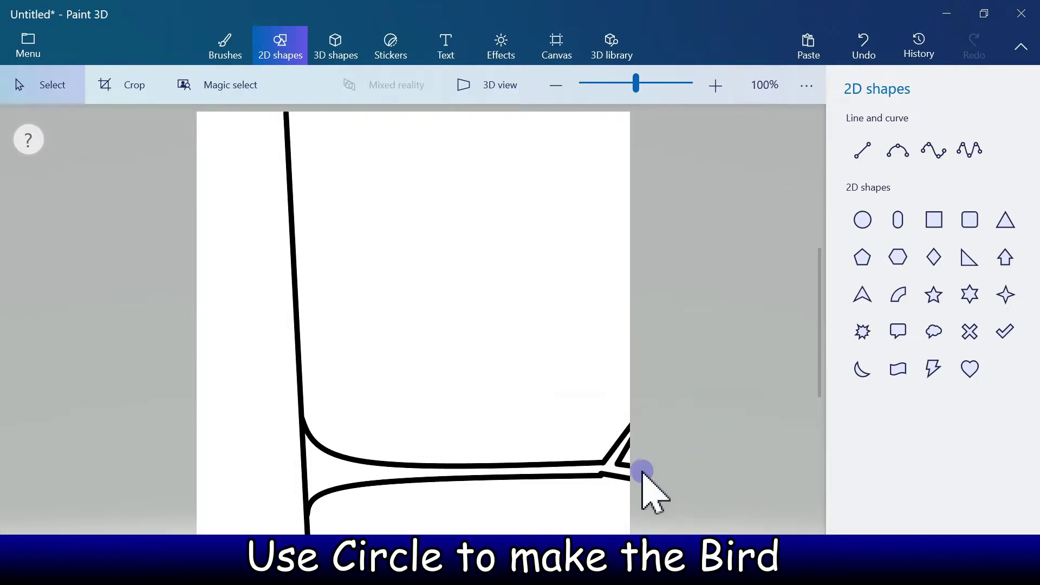
Step: Draw a large unfilled circle for the bird's body and move it so that it rests on the branch
left_click(863, 220)
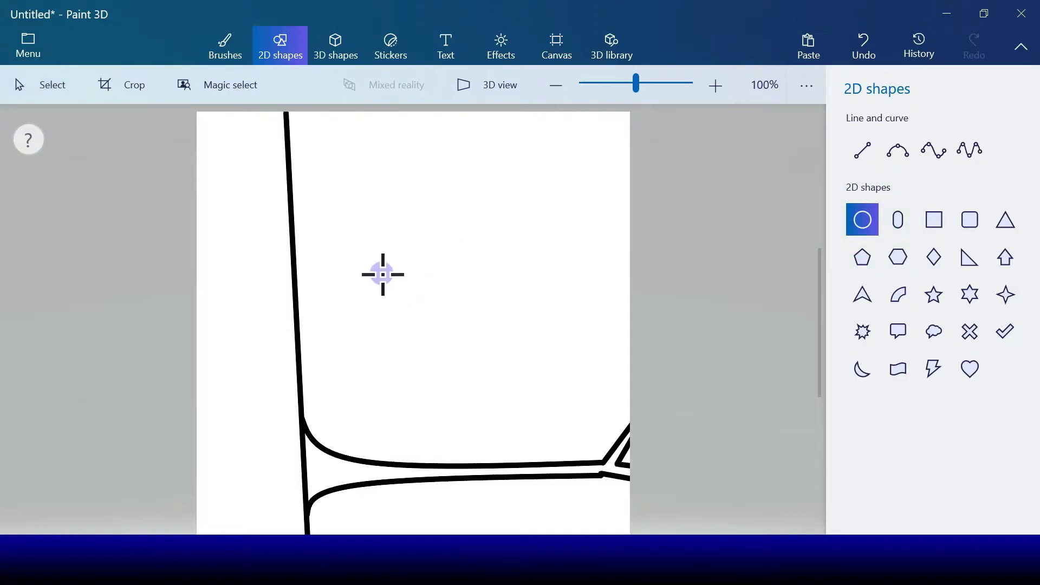
mouse_move(385, 263)
left_mouse_down()
mouse_move(541, 428)
mouse_move(587, 441)
mouse_move(590, 455)
left_mouse_up()
left_click_drag(490, 358, 467, 365)
left_click(595, 366)
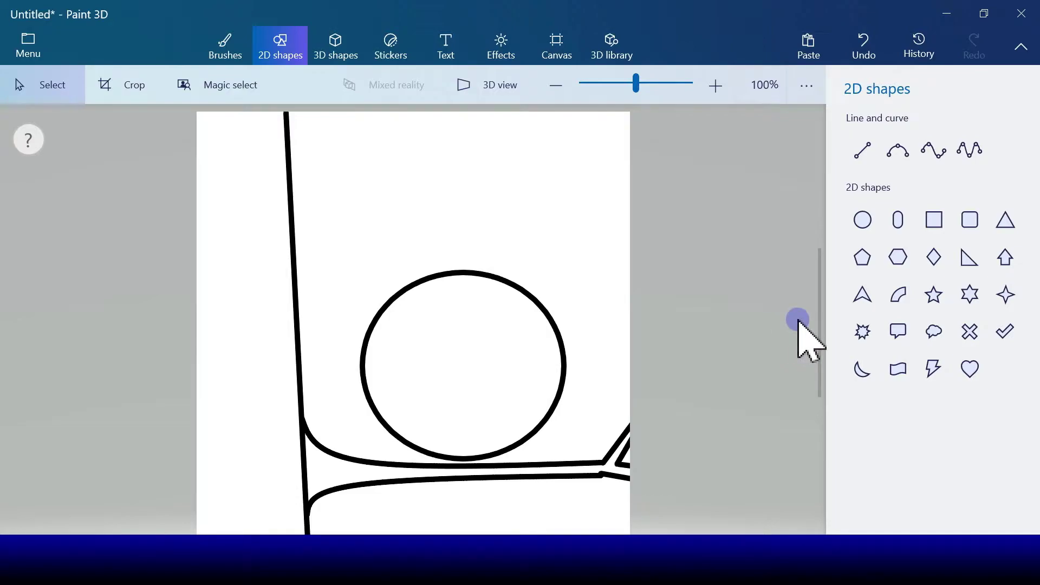
Step: Draw a small unfilled circle for the bird's head, centred on top of the body circle
left_click(863, 220)
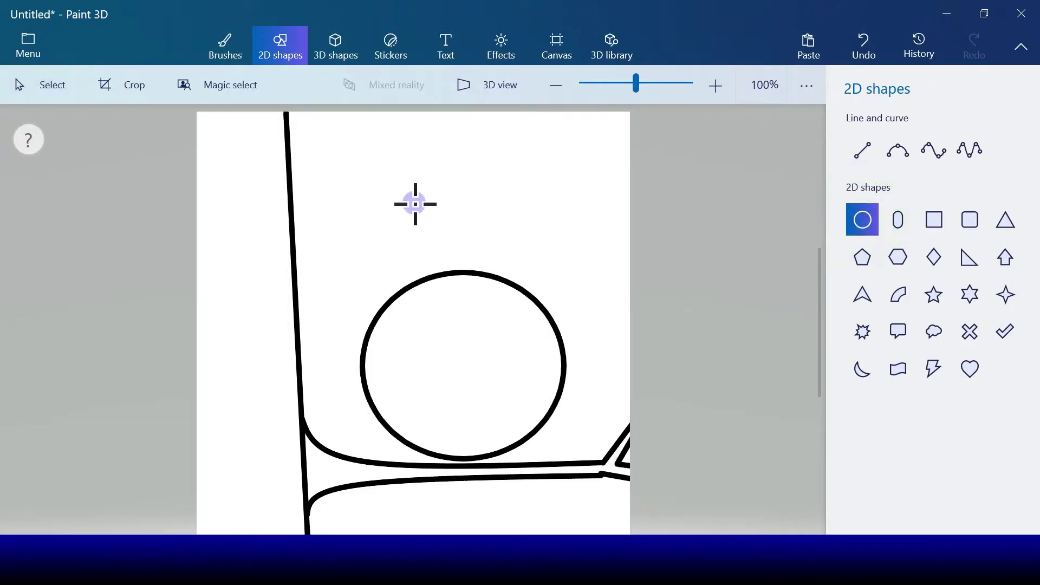
left_click_drag(415, 202, 506, 275)
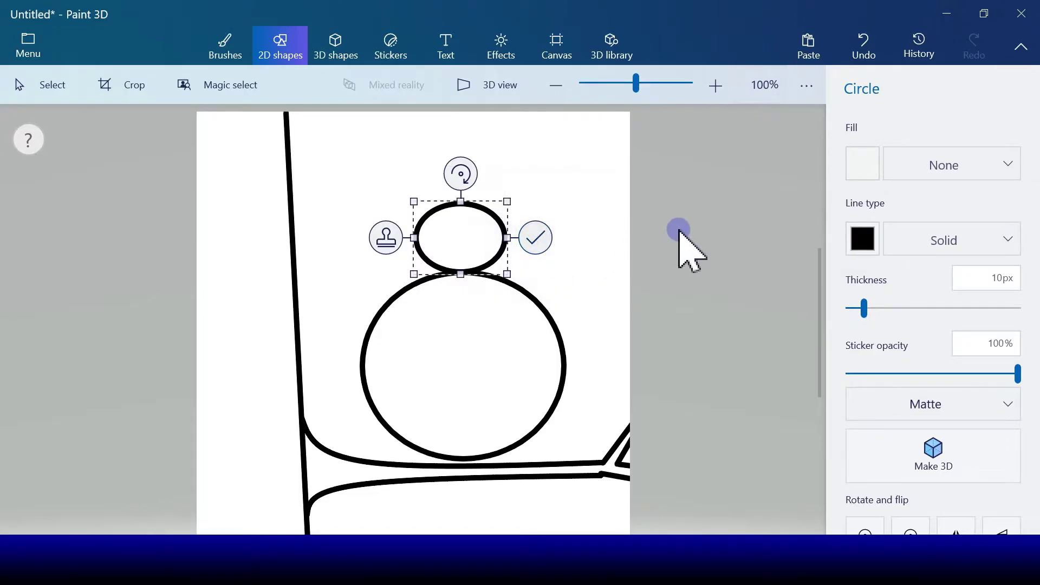
left_click(540, 238)
Step: Connect the left sides of the head and body circles with a 3-point curve bulging slightly outward
left_click(898, 151)
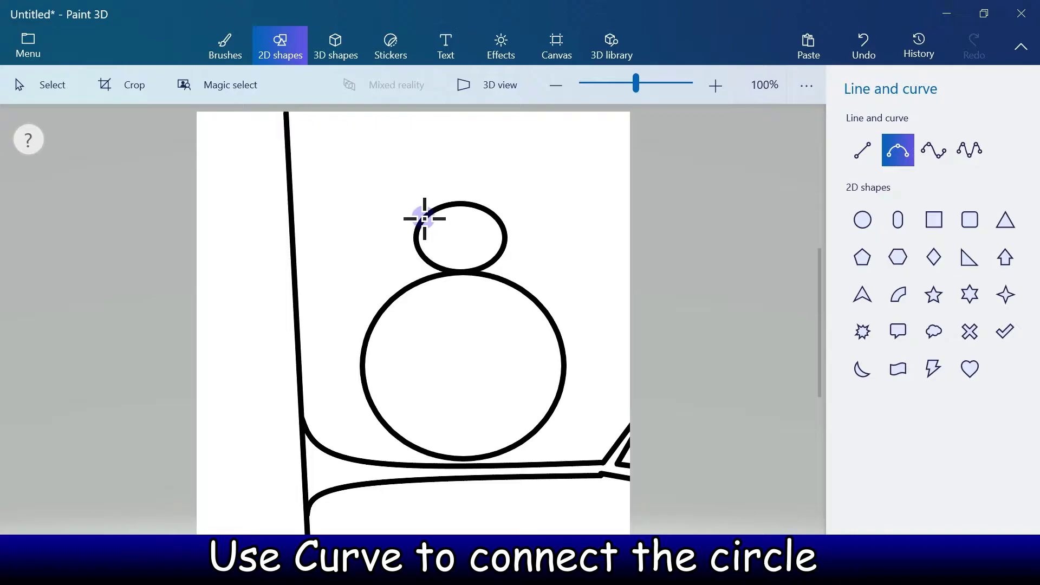
left_click_drag(425, 218, 364, 368)
left_click_drag(407, 295, 378, 283)
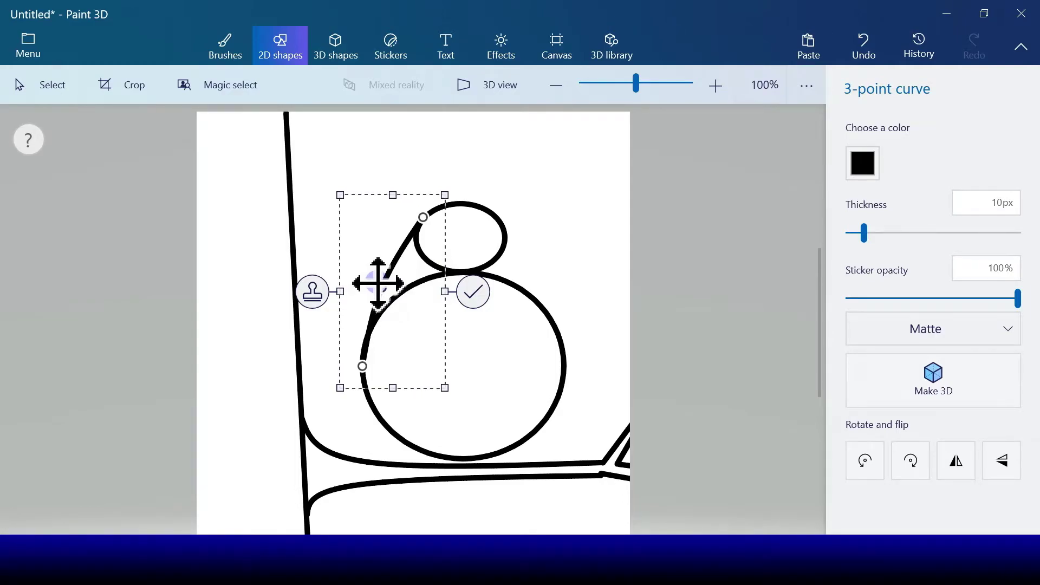
left_click(473, 292)
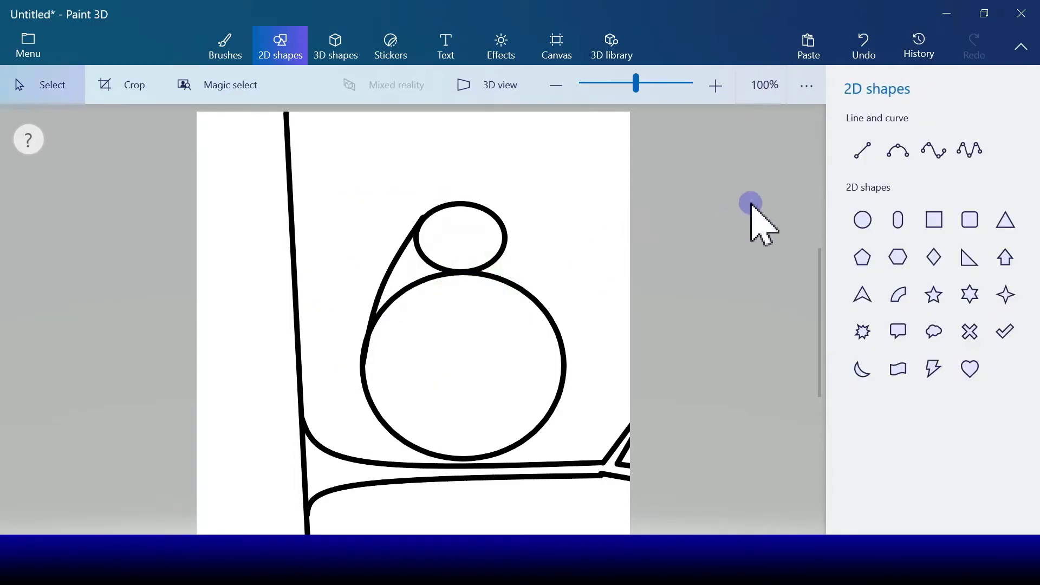
Step: Connect the right sides of the head and body circles with a 3-point curve bulging slightly outward
left_click(897, 149)
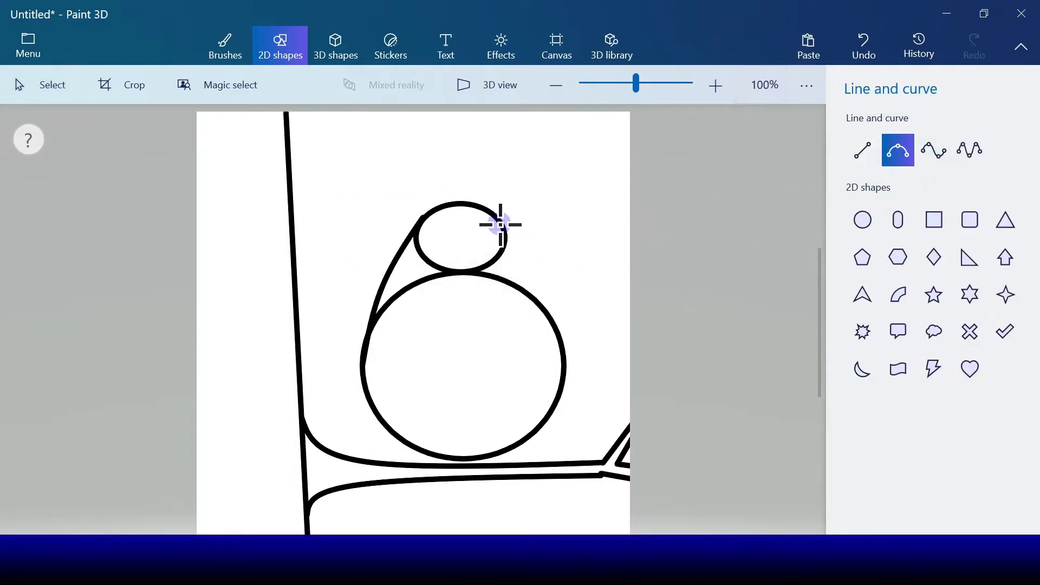
mouse_move(501, 222)
left_mouse_down()
mouse_move(576, 316)
mouse_move(566, 358)
mouse_move(548, 313)
mouse_move(590, 325)
mouse_move(583, 360)
mouse_move(569, 348)
mouse_move(577, 335)
mouse_move(567, 362)
left_mouse_up()
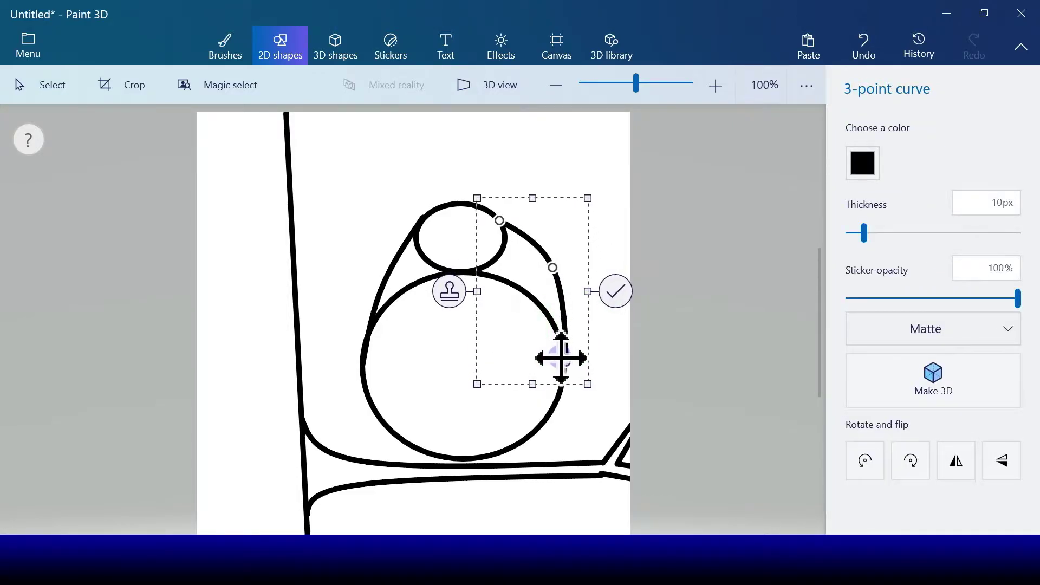
left_click_drag(552, 270, 536, 275)
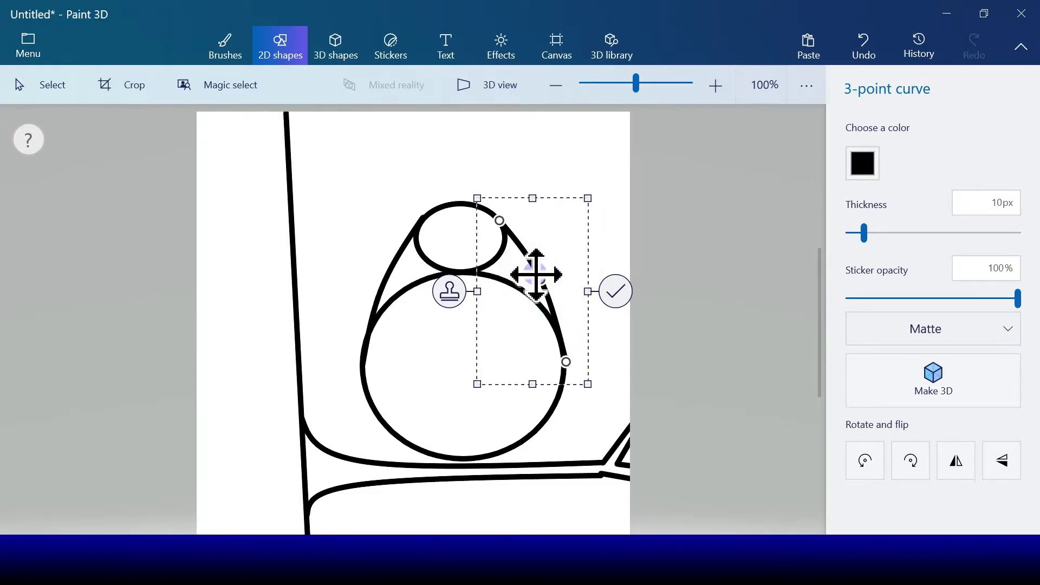
left_click(625, 284)
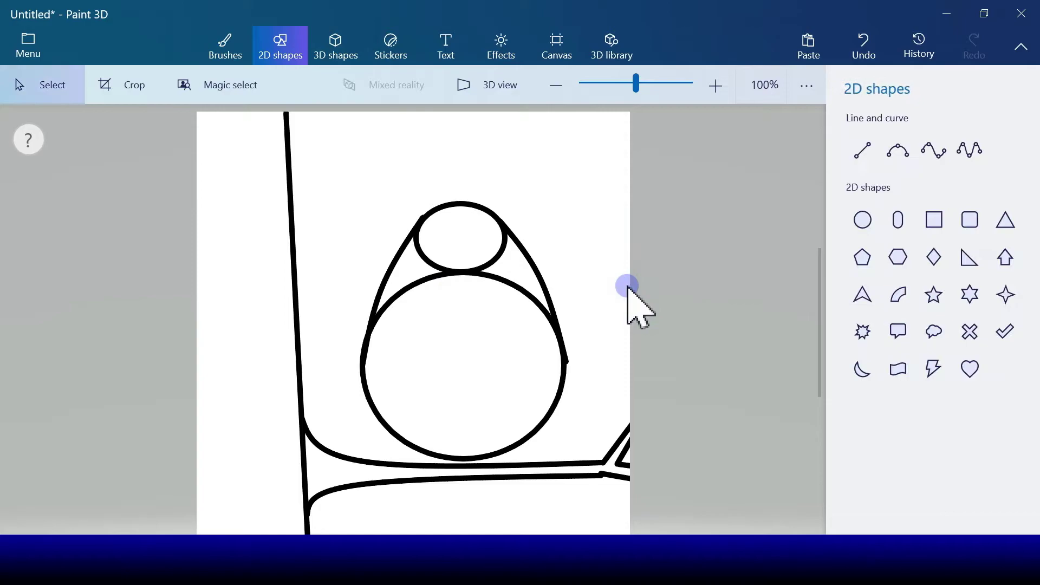
Step: Erase small gaps in the head and body circles on both sides, separating their inner arcs from the bird's outer outline
left_click(226, 55)
left_click(904, 181)
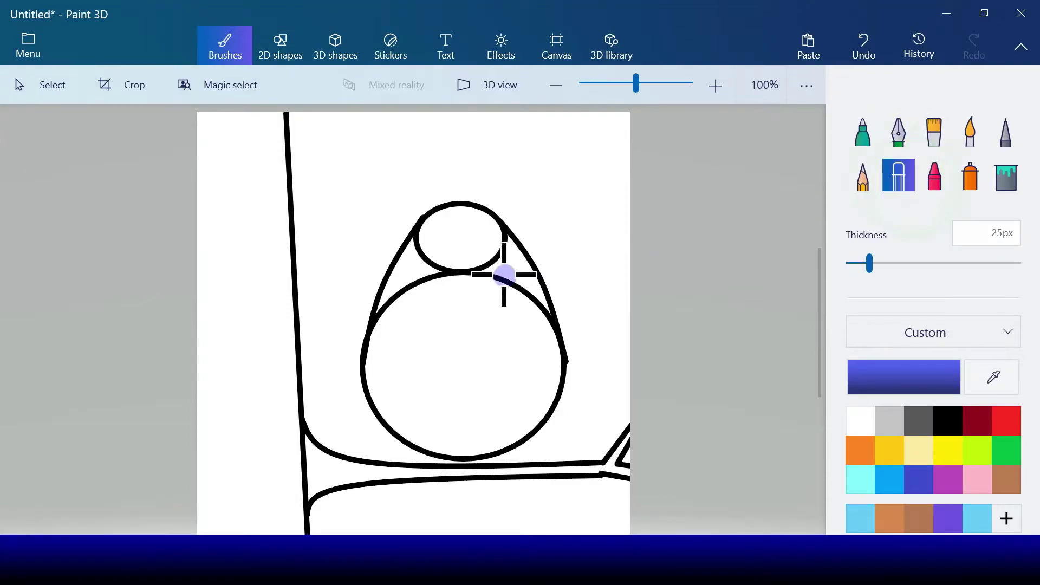
mouse_move(418, 241)
left_mouse_down()
mouse_move(416, 275)
mouse_move(398, 290)
mouse_move(419, 238)
left_mouse_up()
left_click(418, 240)
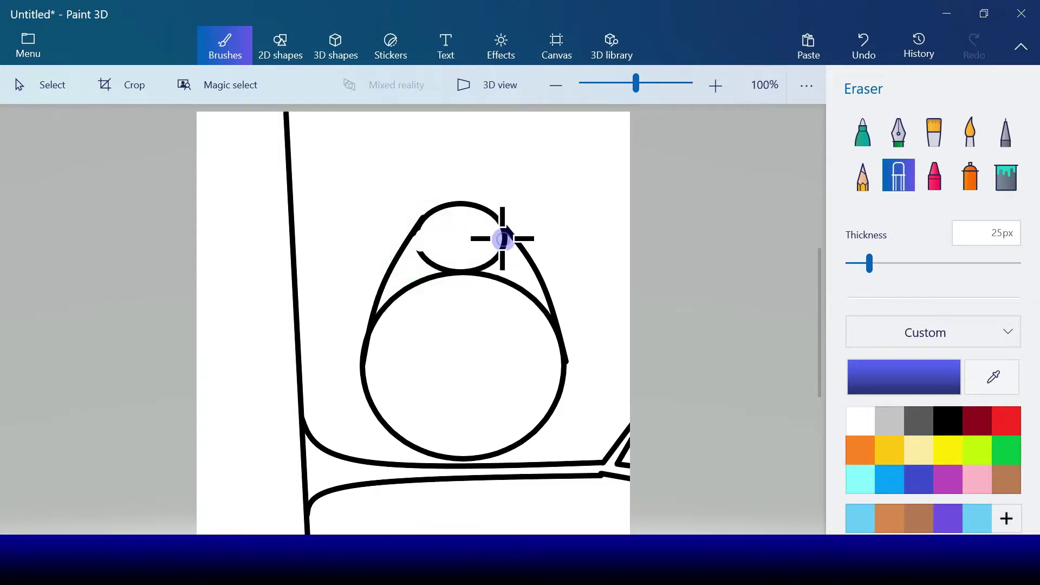
mouse_move(501, 239)
left_mouse_down()
mouse_move(527, 285)
mouse_move(499, 237)
left_mouse_up()
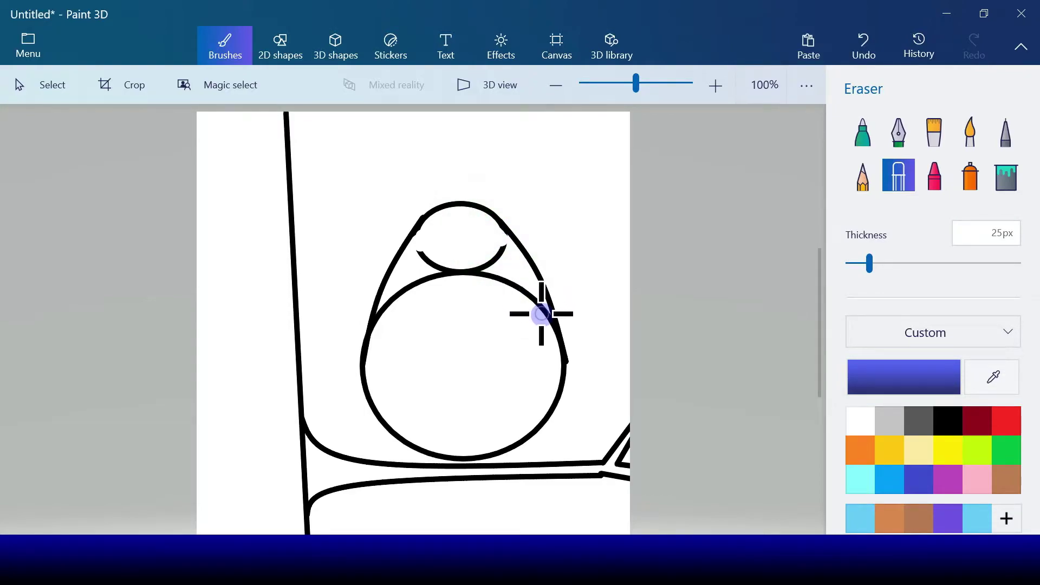
left_click_drag(543, 314, 544, 319)
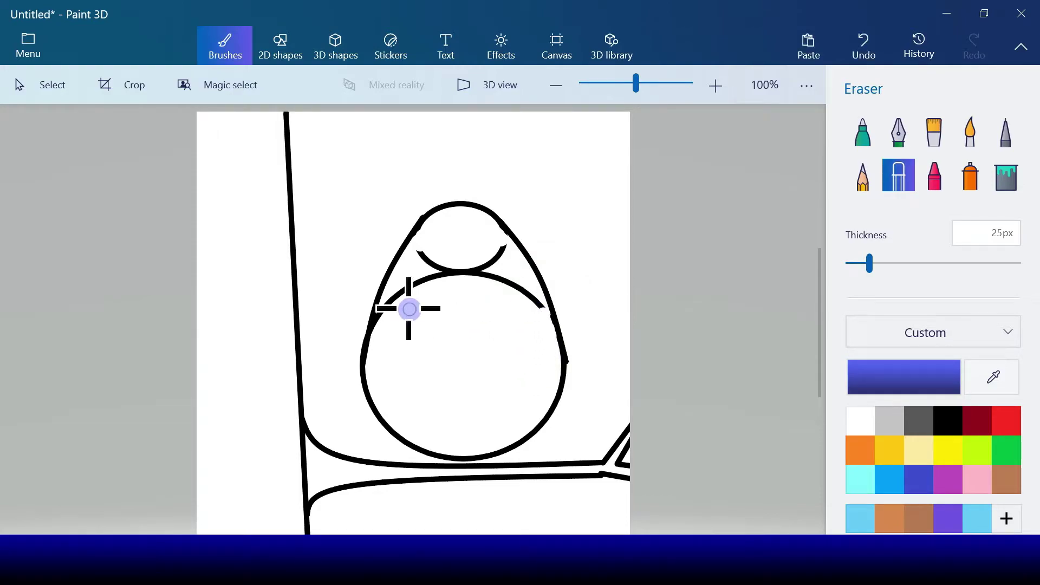
mouse_move(383, 305)
left_mouse_down()
mouse_move(379, 336)
mouse_move(427, 324)
mouse_move(384, 325)
left_mouse_up()
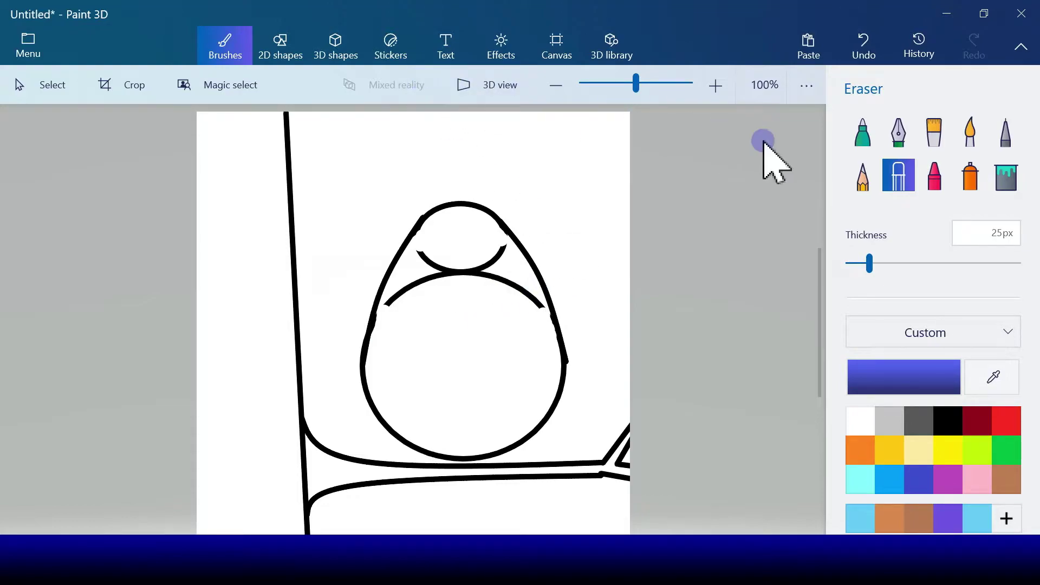
Step: Fill the detached inner arcs of the head and body circles with white, leaving only the bird's outer outline
left_click(1007, 178)
left_click(868, 421)
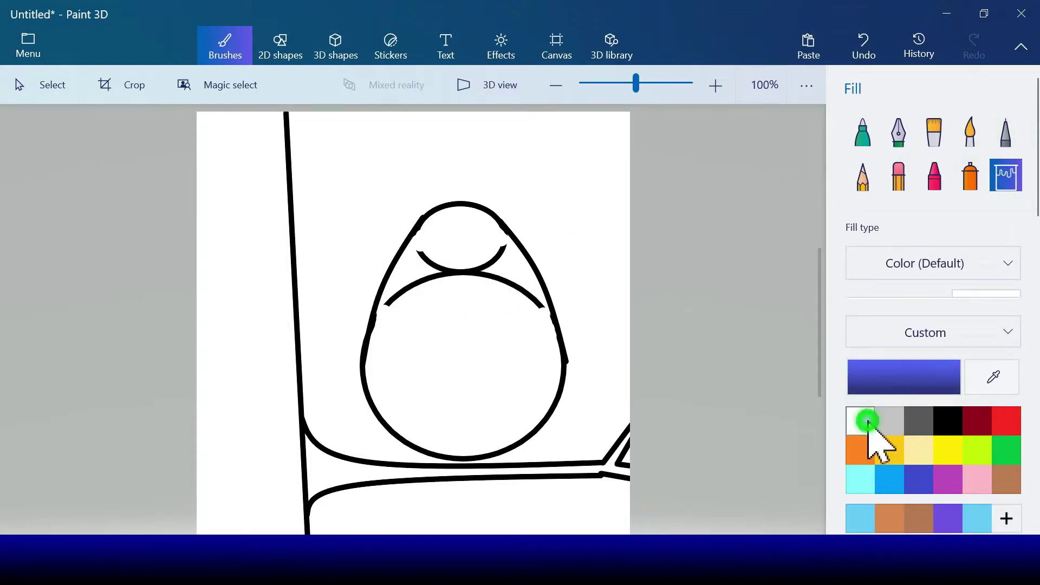
left_click(467, 271)
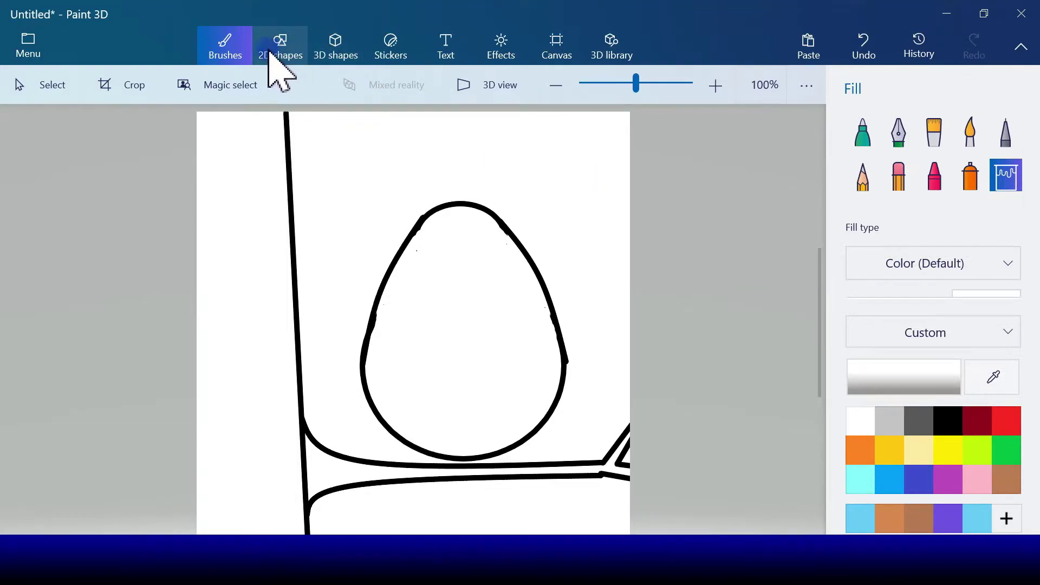
Step: Fill the inside of the egg-shaped bird outline with light grey
left_click(997, 199)
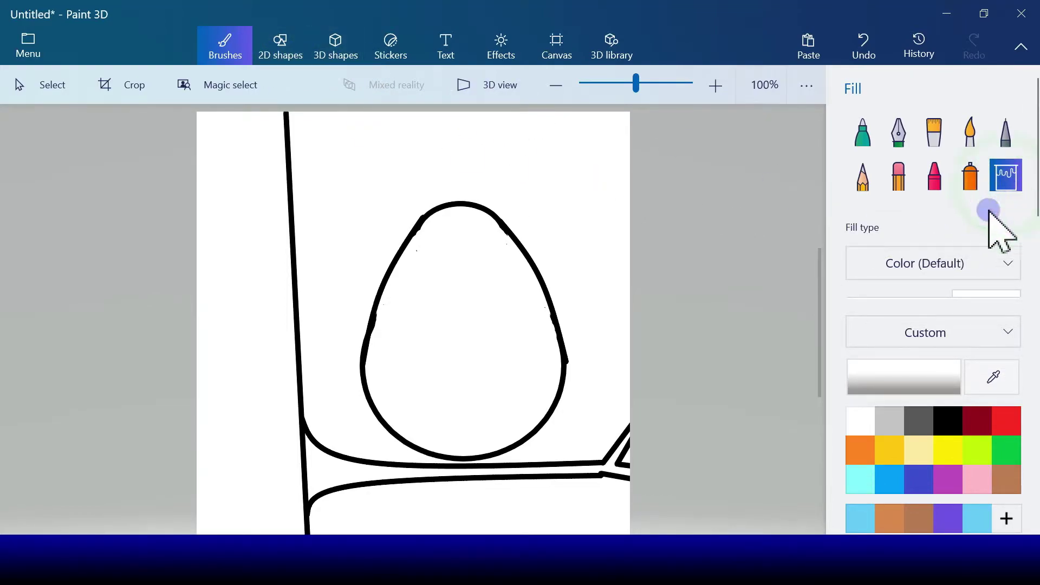
left_click(893, 420)
left_click(499, 357)
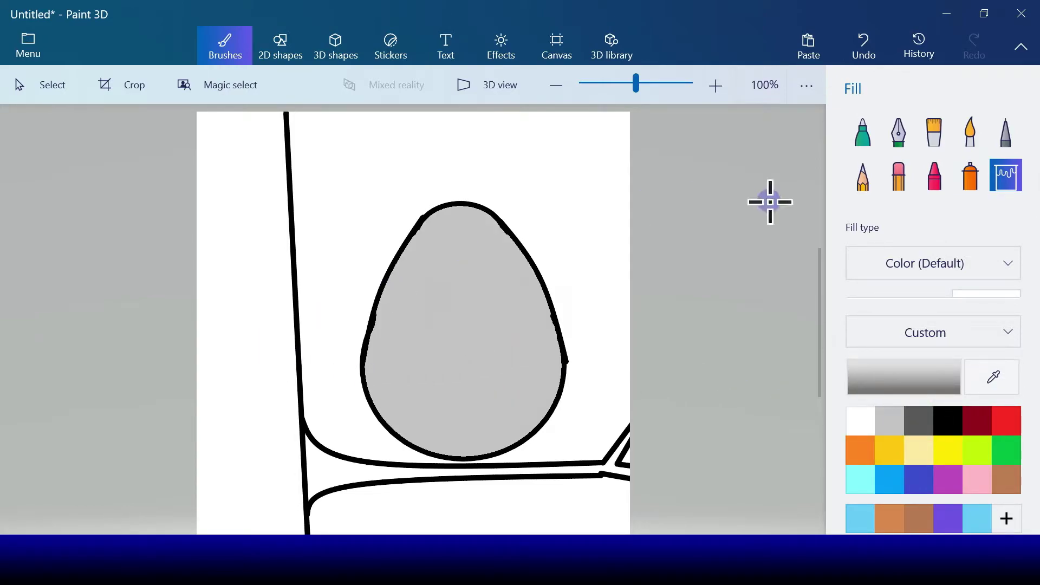
Step: Draw a small, flat circle at the top of the bird's head, tilt it up and outward to the left, and fill it light grey
left_click(279, 48)
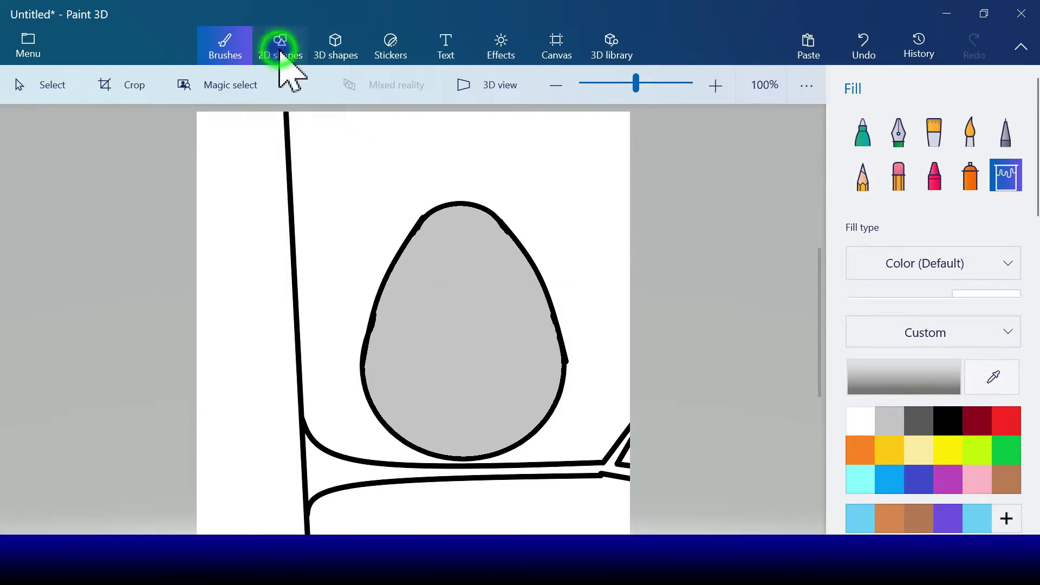
left_click(858, 221)
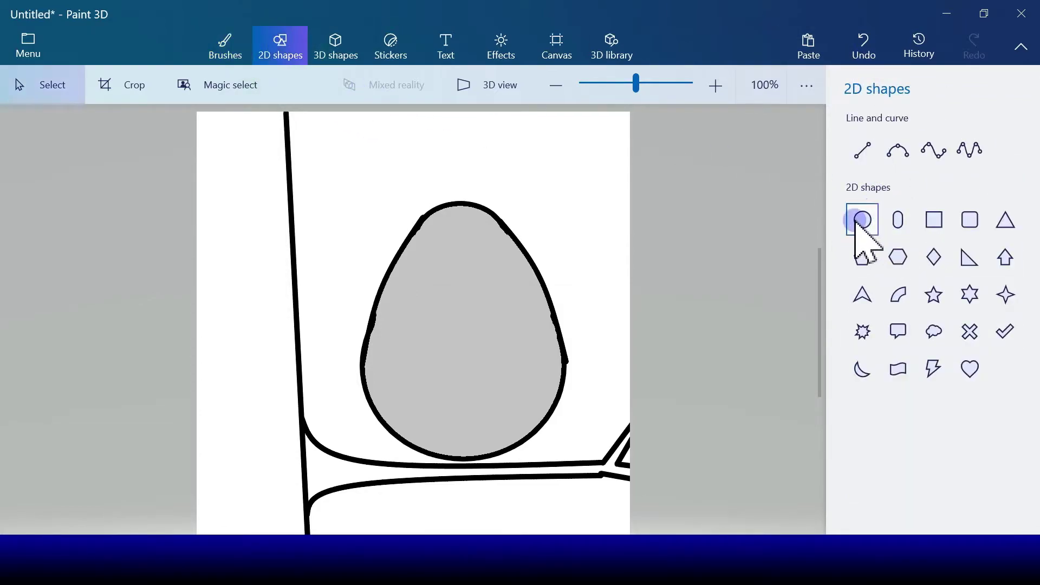
left_click(857, 221)
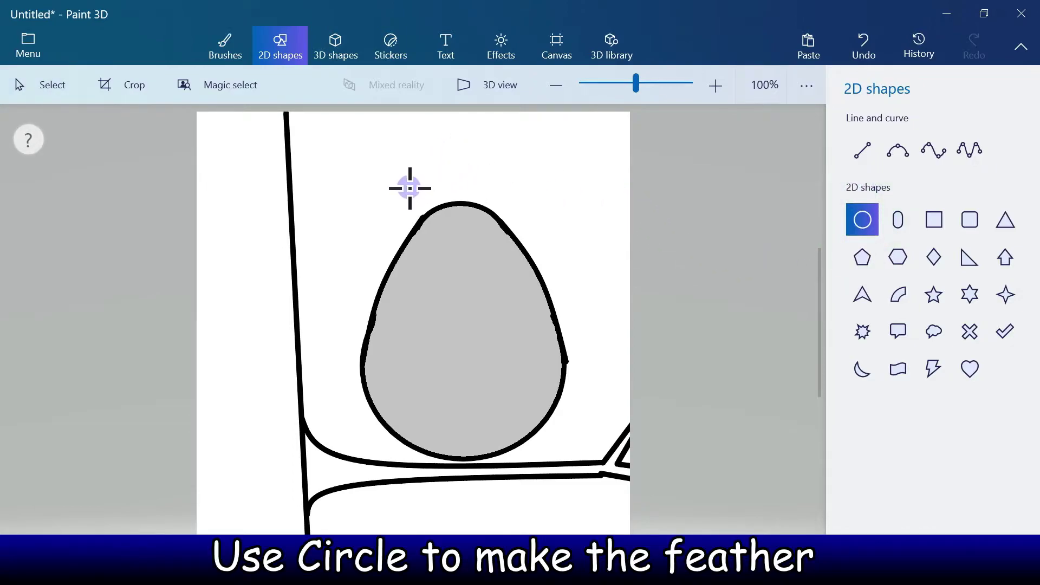
left_click_drag(411, 186, 462, 210)
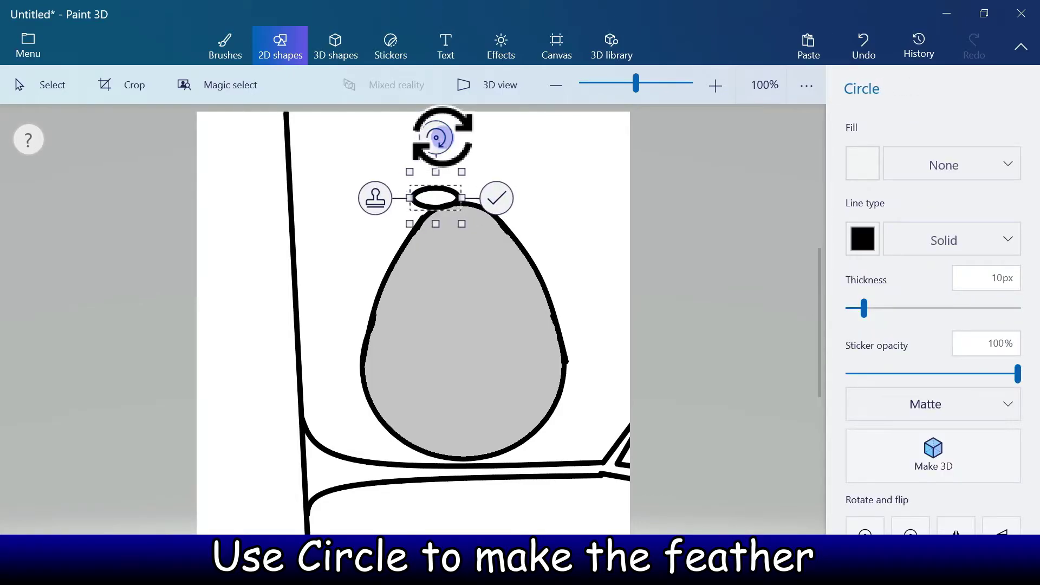
left_click_drag(442, 137, 471, 147)
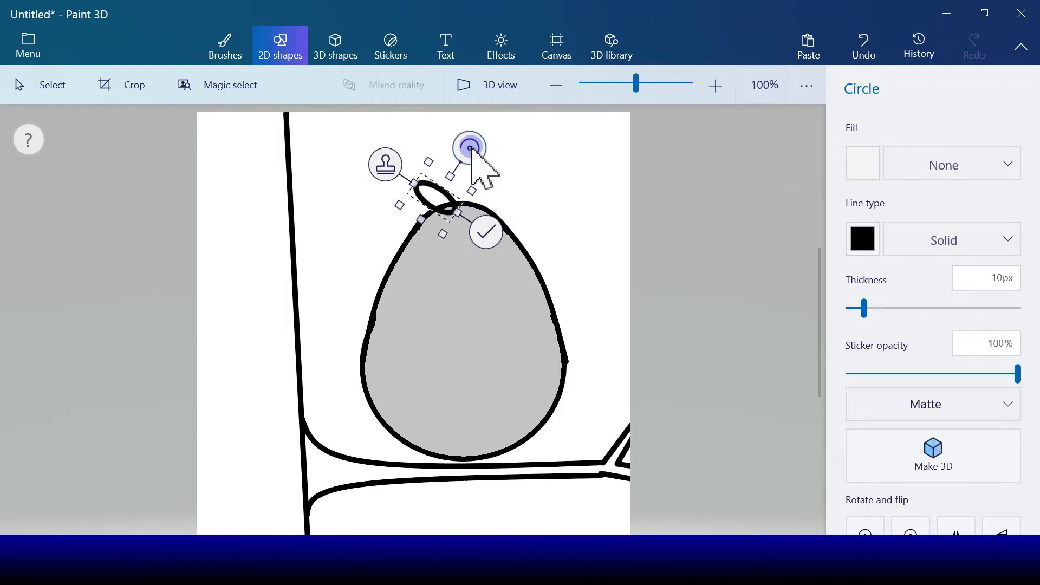
left_click(862, 169)
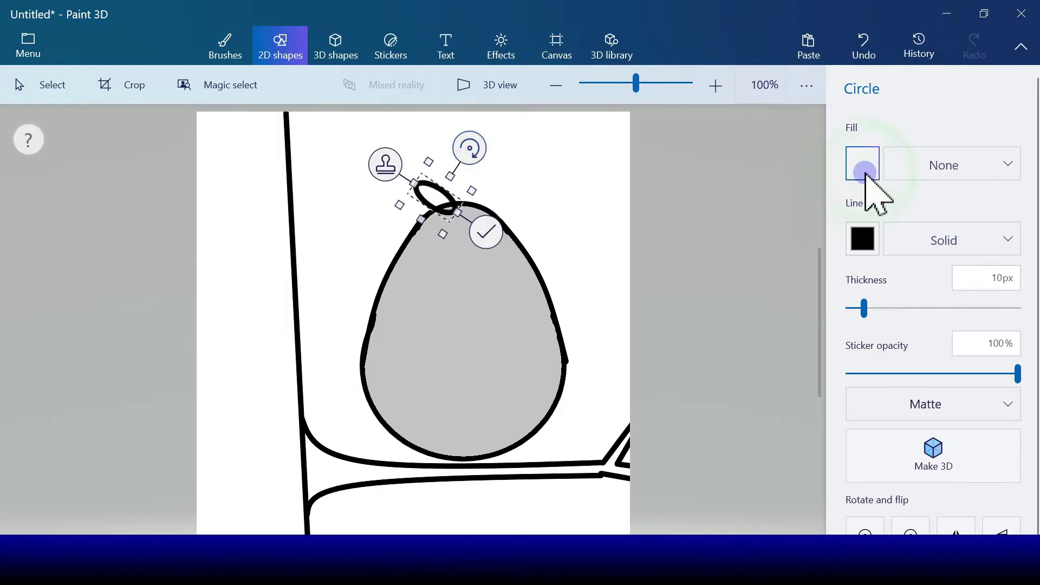
left_click(821, 228)
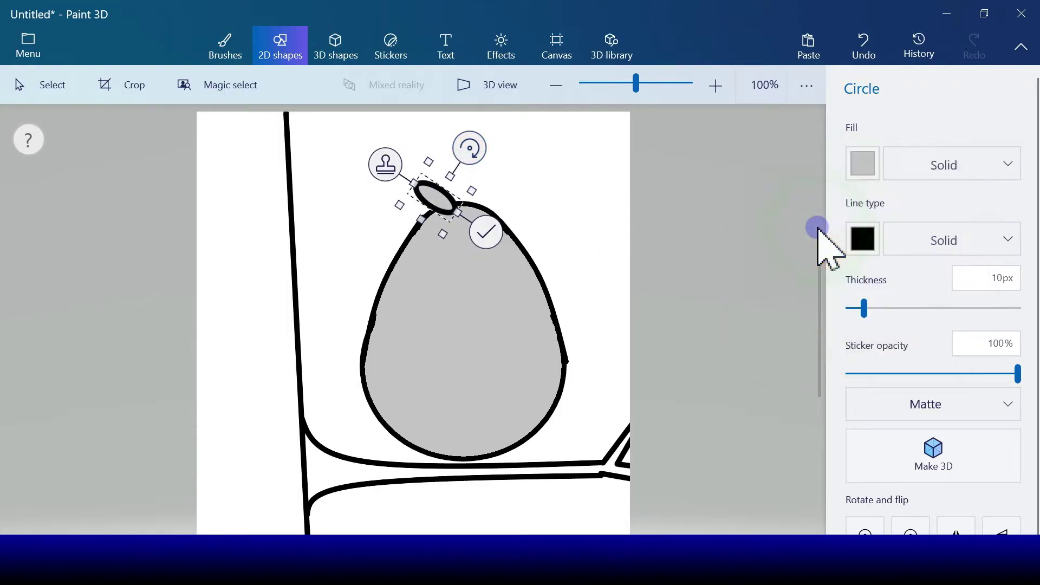
Step: Stamp and rotate copies of the small grey oval to make a fan of four feathers on the bird's head
left_click_drag(474, 149, 521, 227)
left_click(385, 163)
left_click_drag(443, 202, 479, 189)
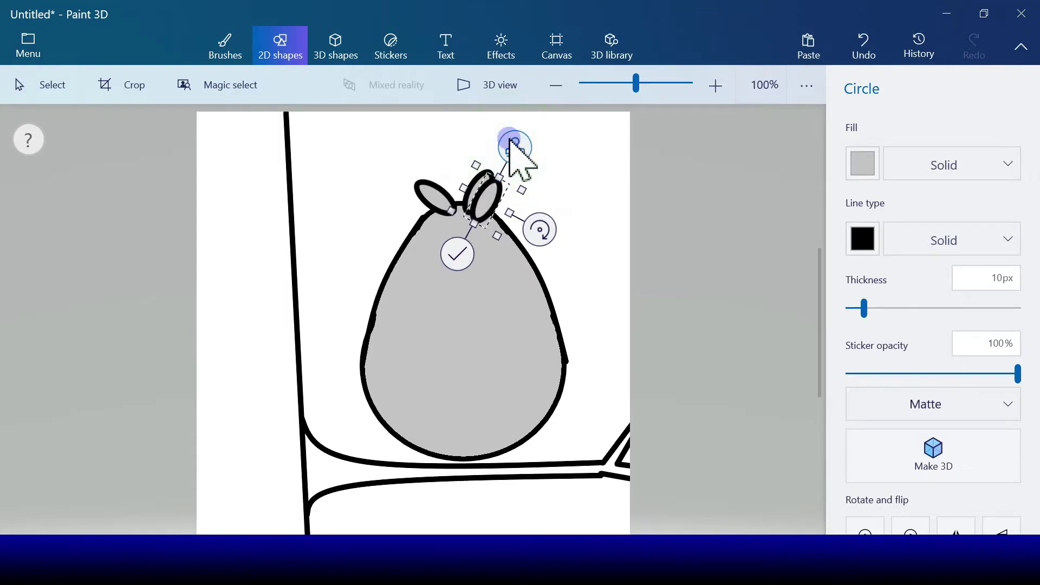
mouse_move(553, 232)
left_mouse_down()
mouse_move(536, 214)
mouse_move(548, 220)
left_mouse_up()
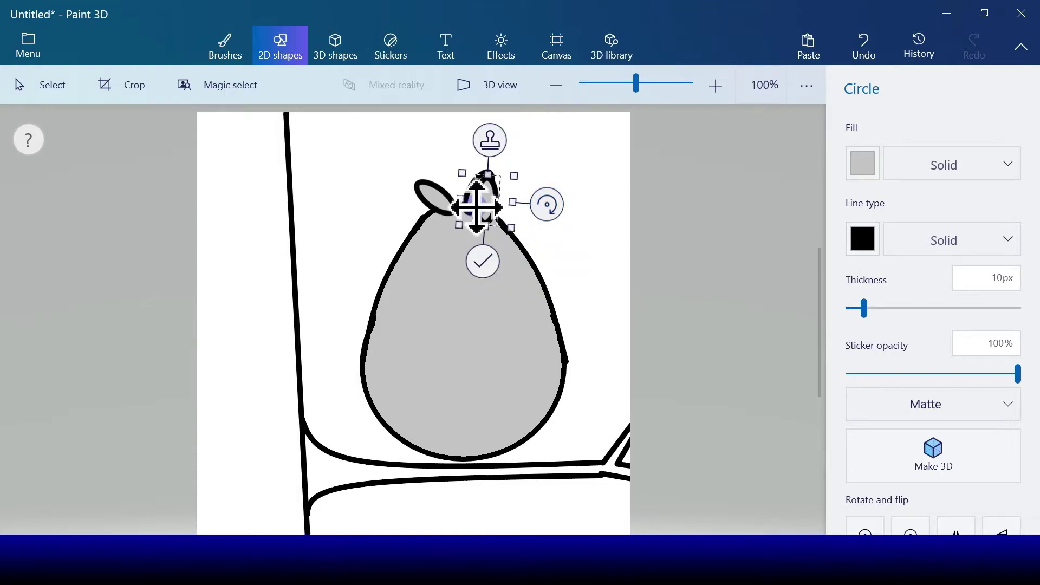
left_click_drag(483, 205, 526, 200)
left_click_drag(464, 211, 450, 204)
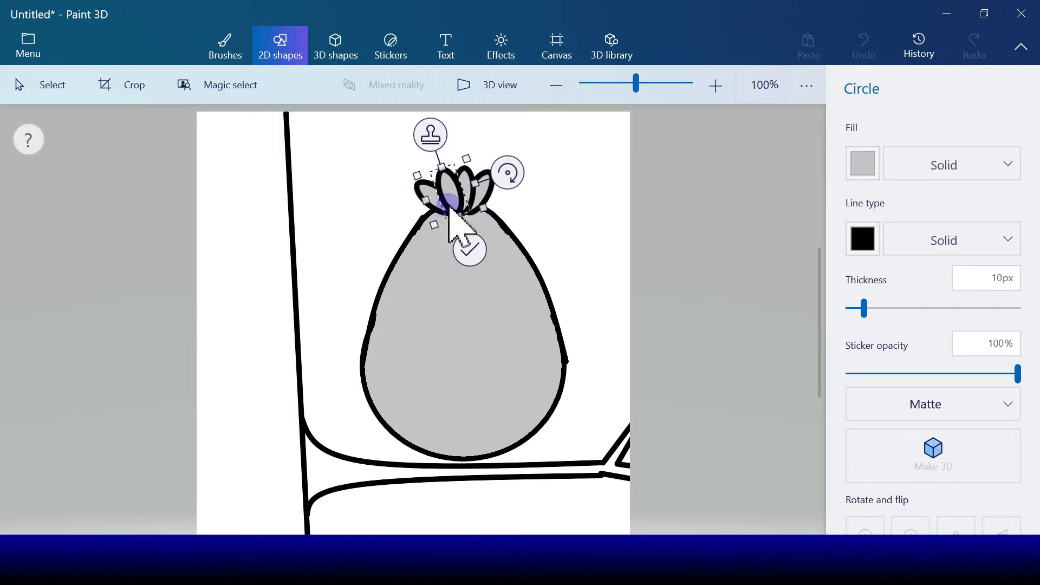
left_click(476, 259)
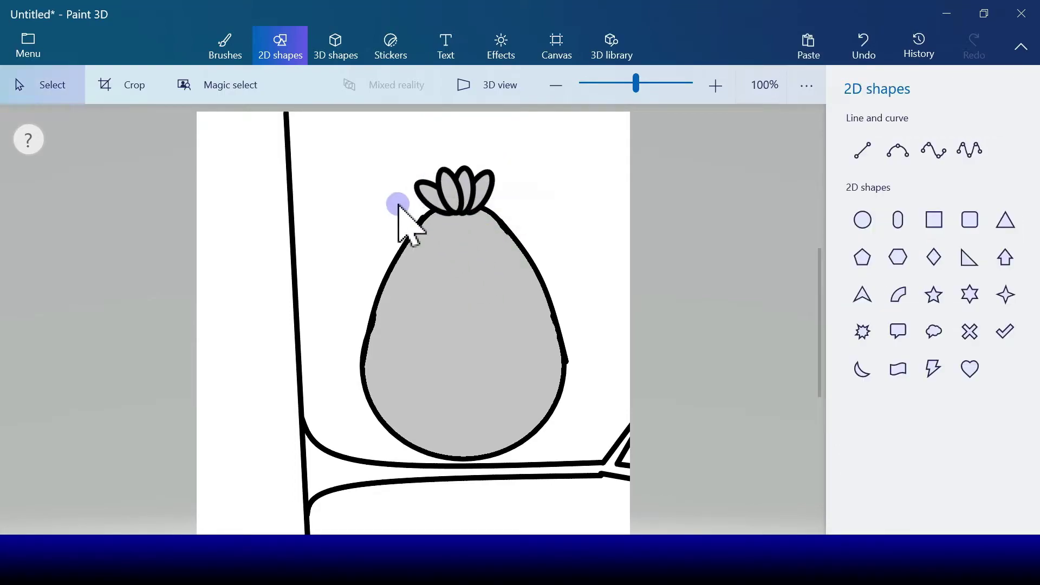
Step: Paint over the lower outlines of the head feathers with a 10px light grey Marker so they blend into the head
left_click(236, 53)
left_click(862, 142)
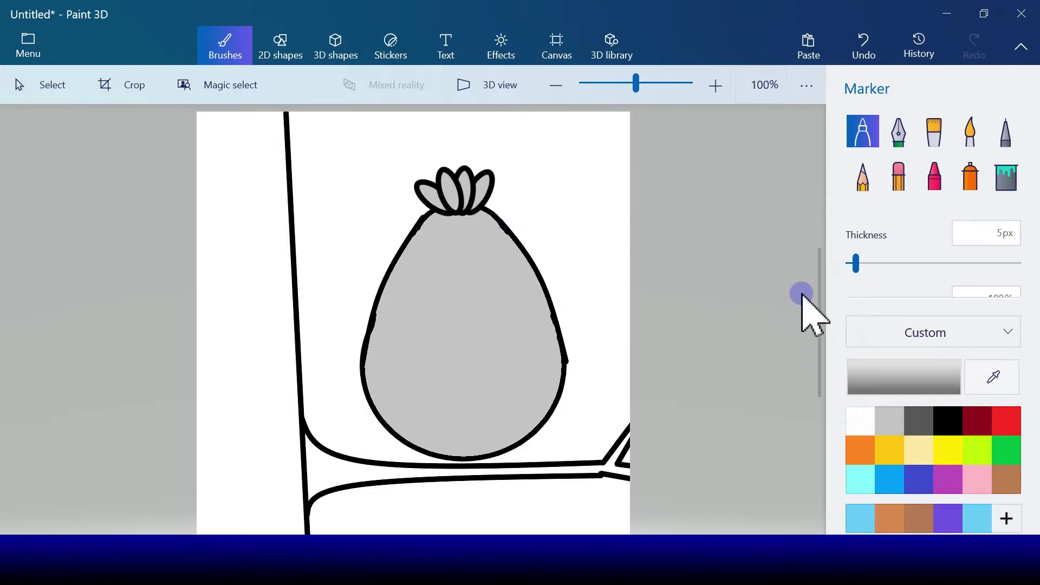
left_click_drag(856, 269, 873, 284)
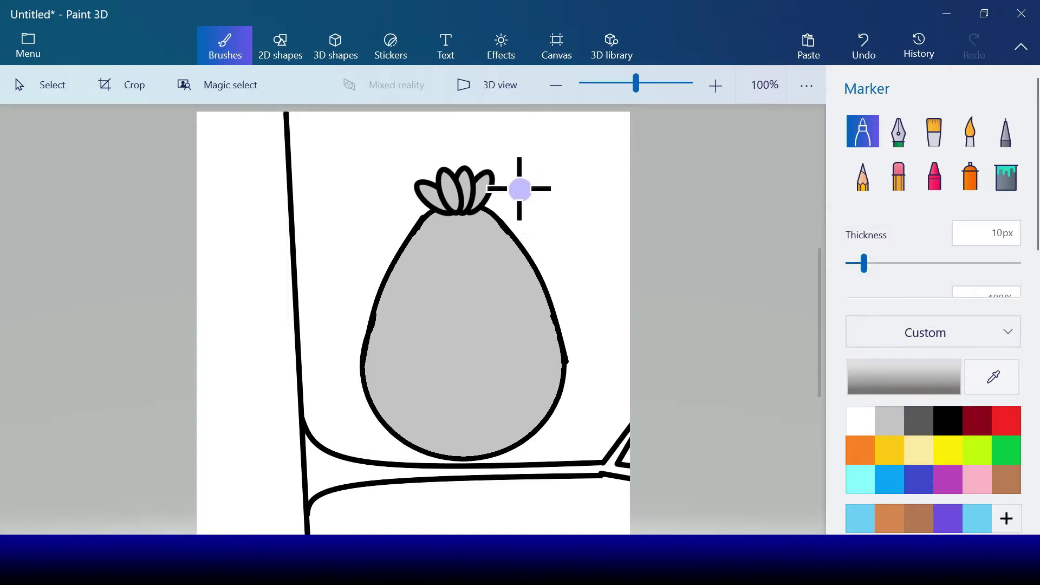
left_click_drag(453, 204, 459, 213)
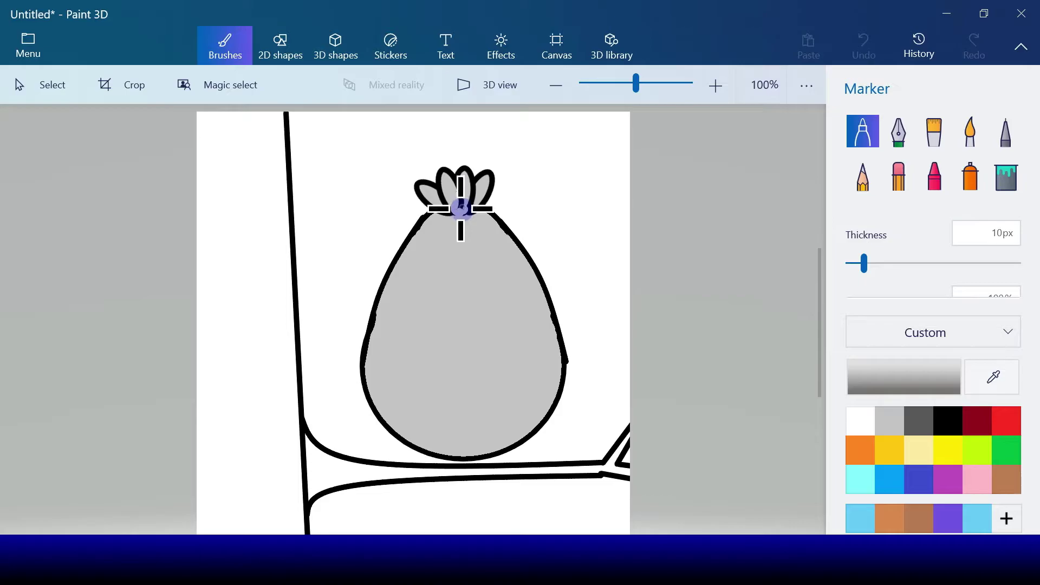
mouse_move(460, 211)
left_mouse_down()
mouse_move(445, 213)
mouse_move(449, 205)
left_mouse_up()
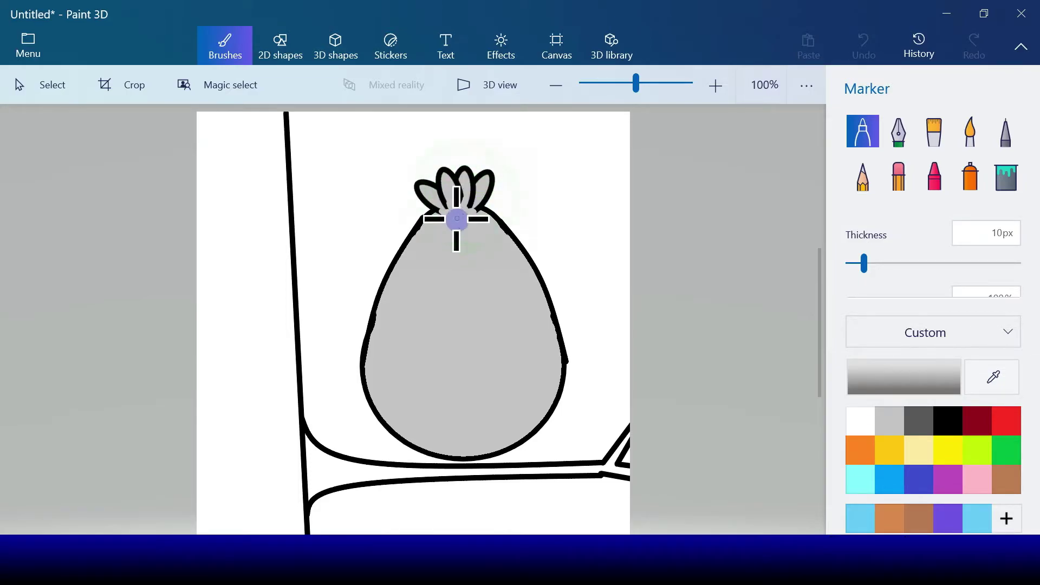
mouse_move(476, 199)
left_mouse_down()
mouse_move(459, 223)
mouse_move(474, 218)
mouse_move(435, 216)
mouse_move(448, 190)
mouse_move(457, 236)
left_mouse_up()
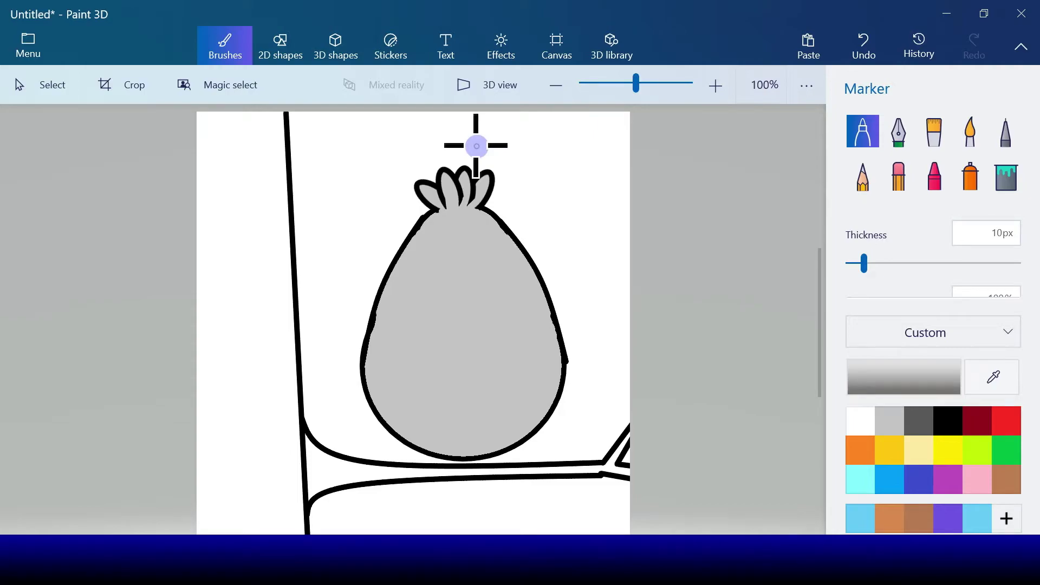
Step: Draw a tall light grey circle on the left of the bird's body and tilt it slightly to the left as a wing
left_click(275, 41)
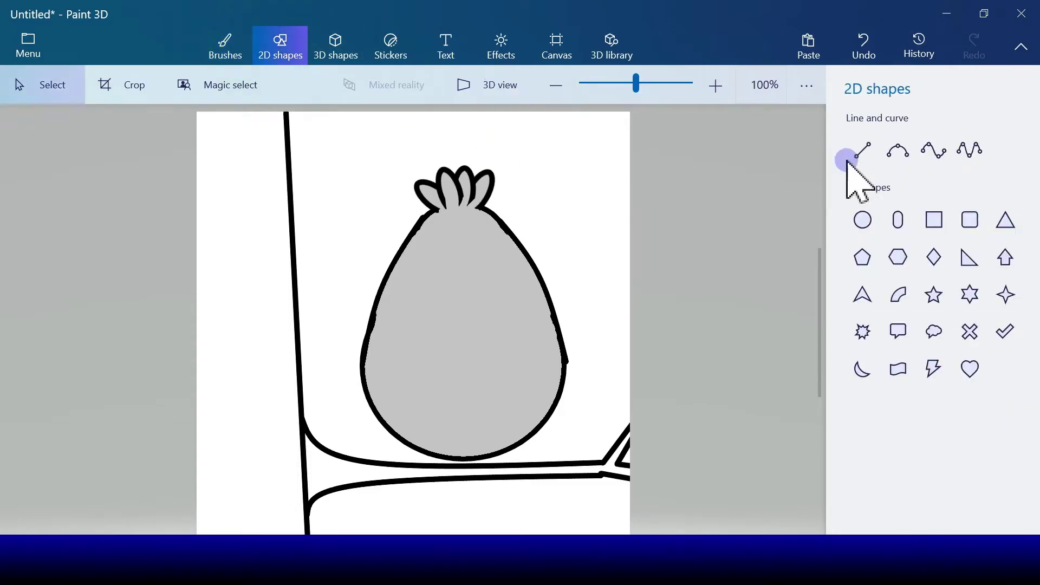
left_click(863, 226)
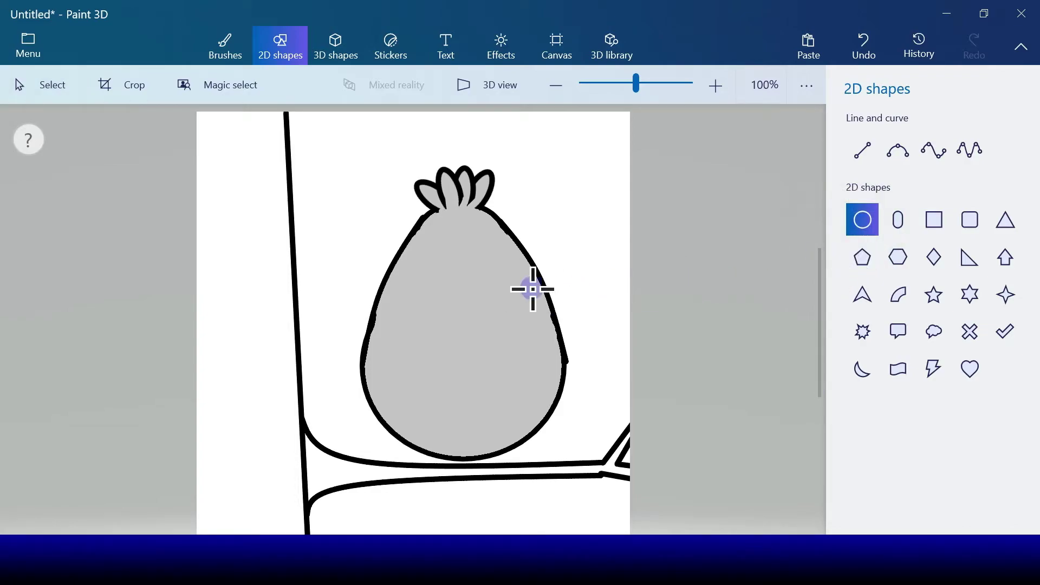
left_click_drag(397, 309, 467, 418)
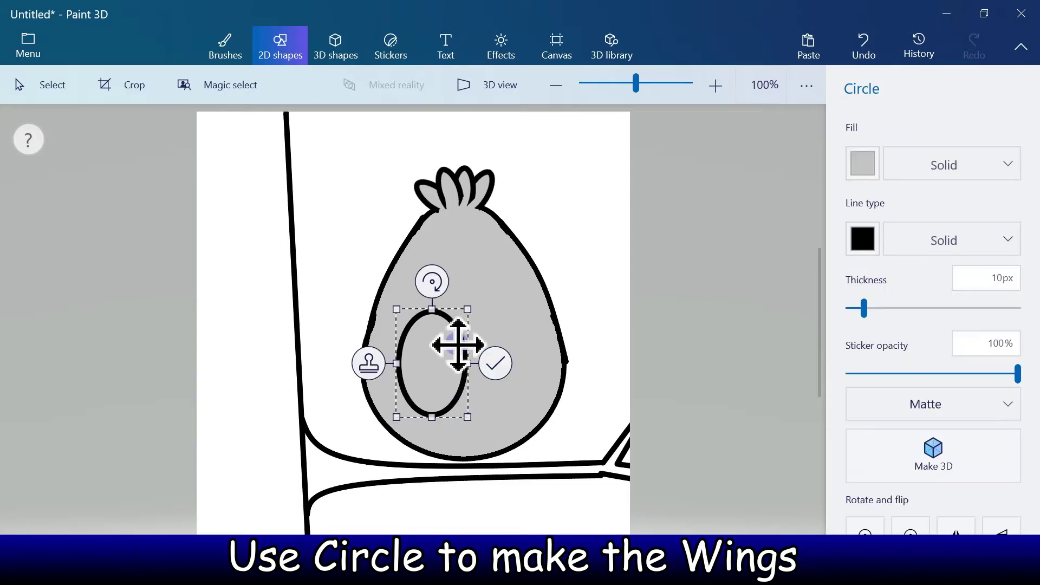
left_click_drag(430, 277, 410, 284)
left_click_drag(428, 374, 460, 400)
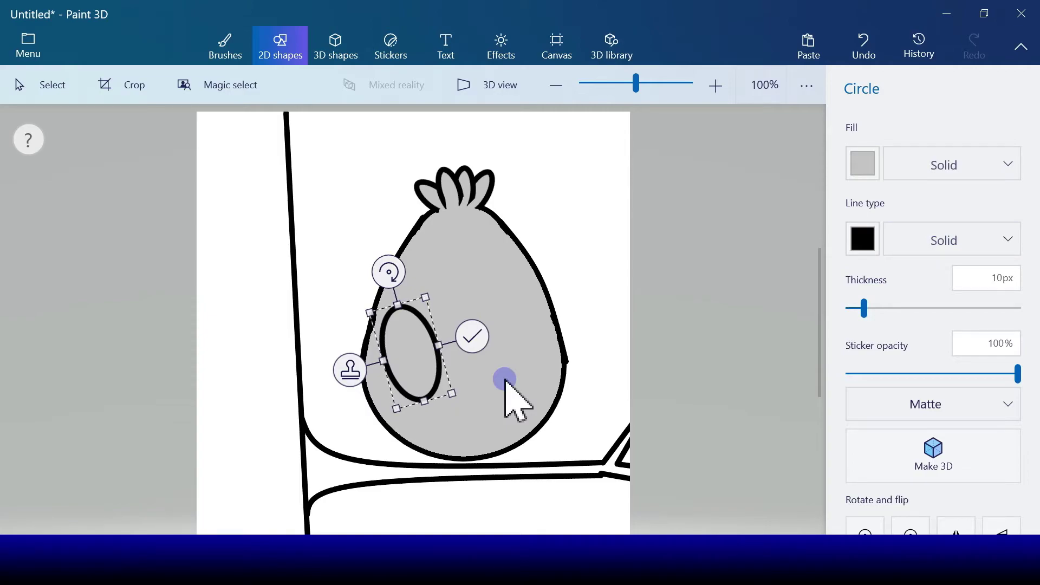
Step: Stamp the left wing oval and place a slightly narrower copy overlapping it at the body's left edge
left_click(349, 370)
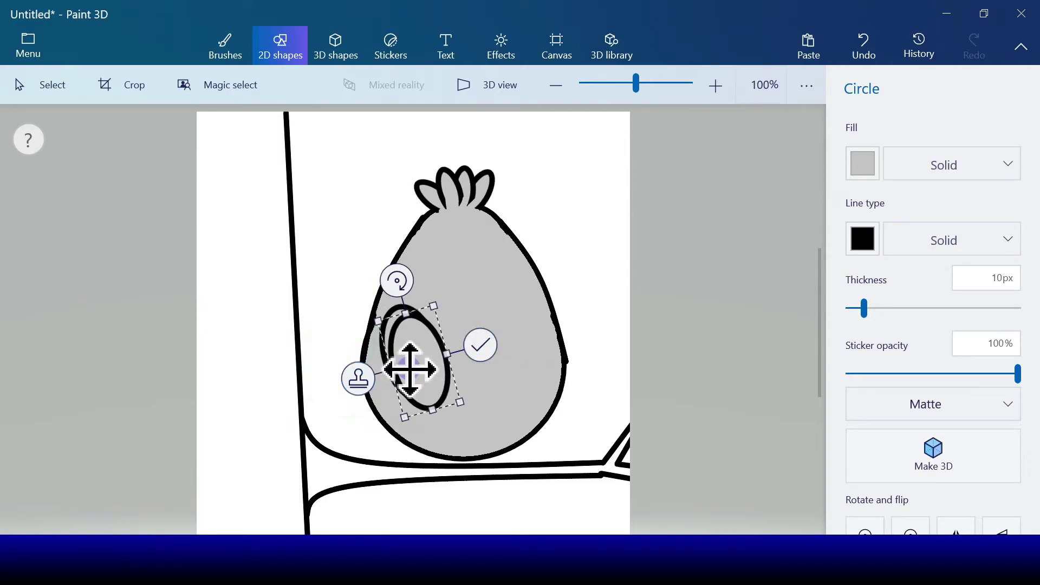
left_click_drag(411, 370, 390, 377)
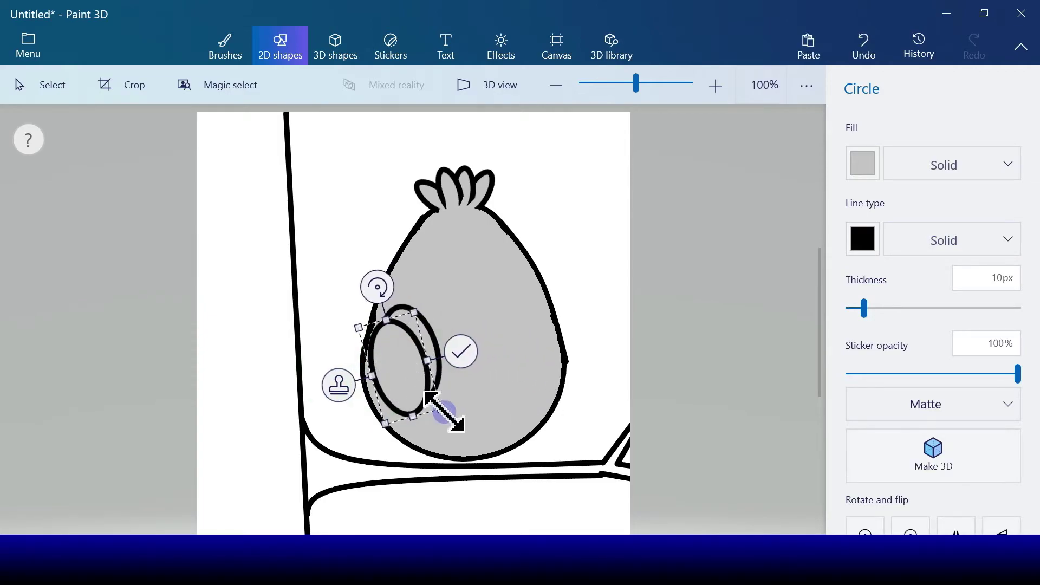
left_click_drag(437, 405, 395, 375)
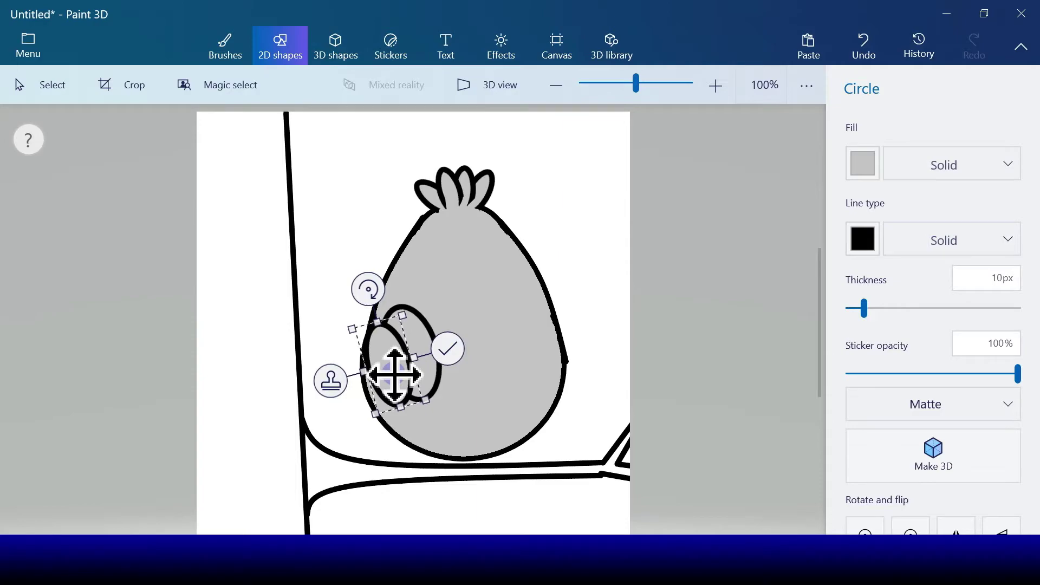
left_click(330, 380)
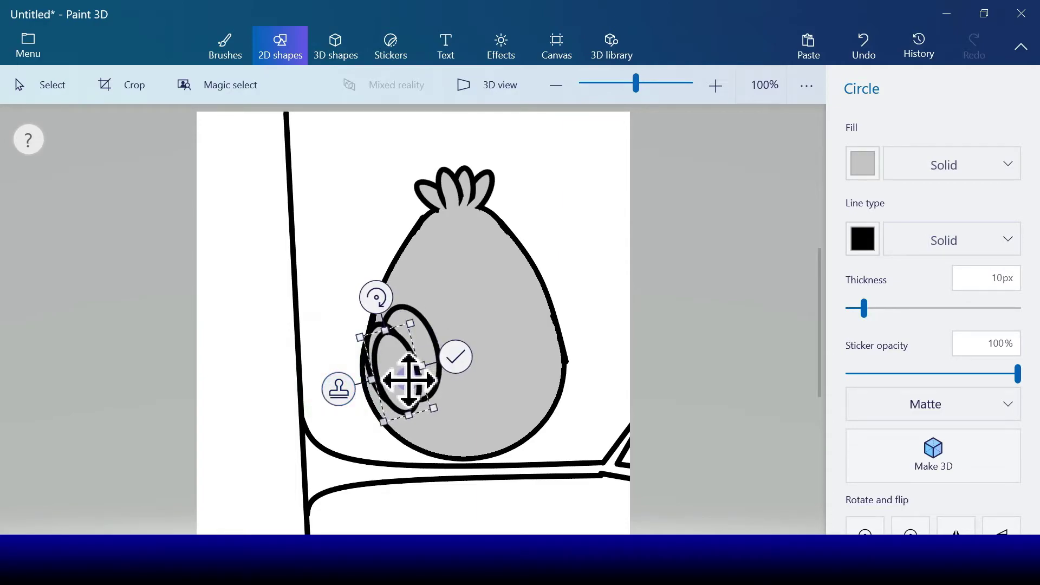
Step: Move another wing oval to the body's right edge, tilt it the opposite way, make it smaller and stamp it
left_click_drag(408, 381, 520, 366)
left_click_drag(485, 282, 523, 298)
left_click_drag(523, 411, 544, 371)
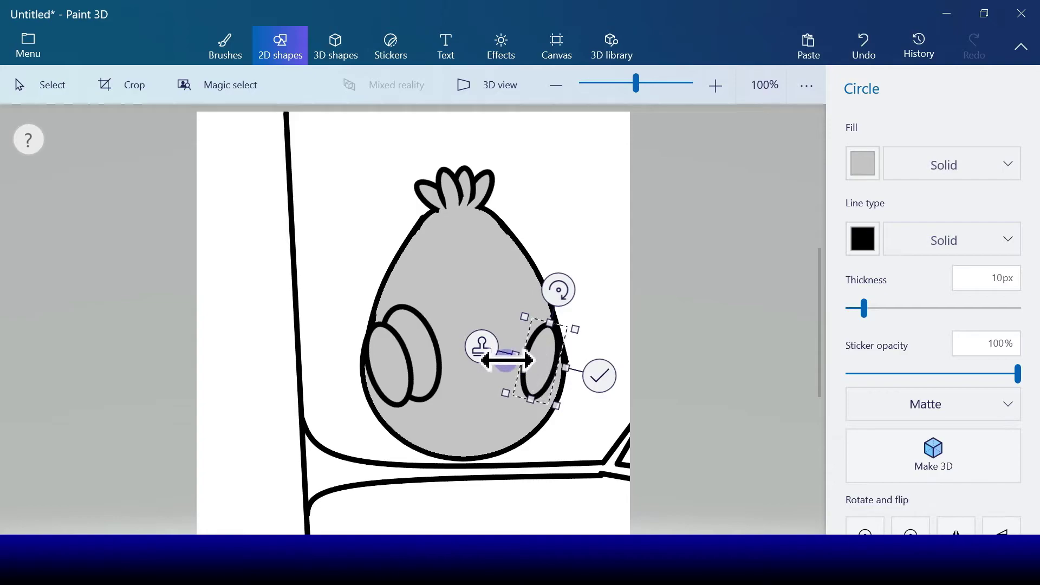
left_click(482, 350)
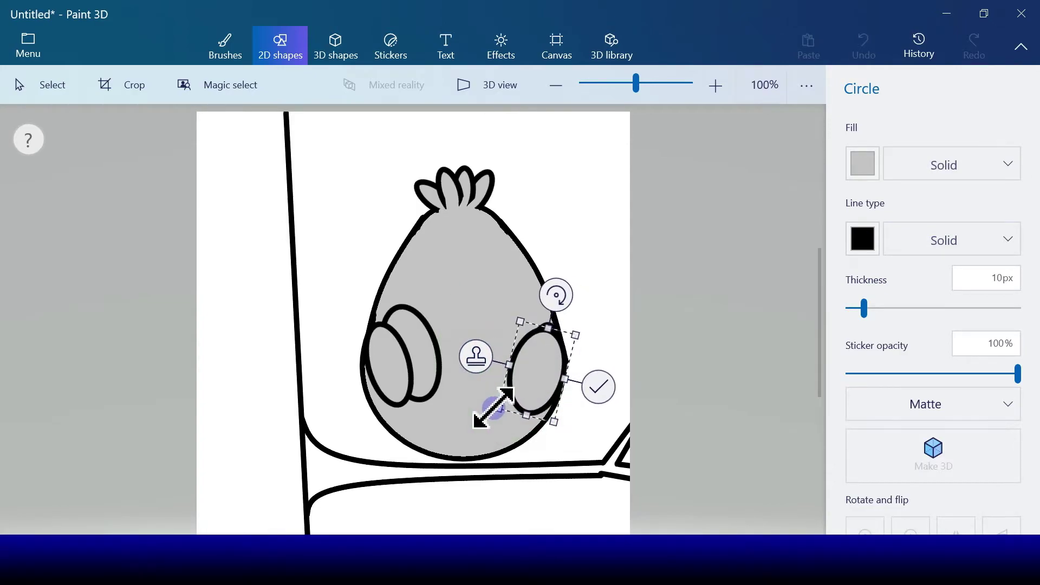
Step: Add two larger ovals overlapping inward from the right-edge oval to complete the three-layer right wing
left_click_drag(537, 373, 526, 347)
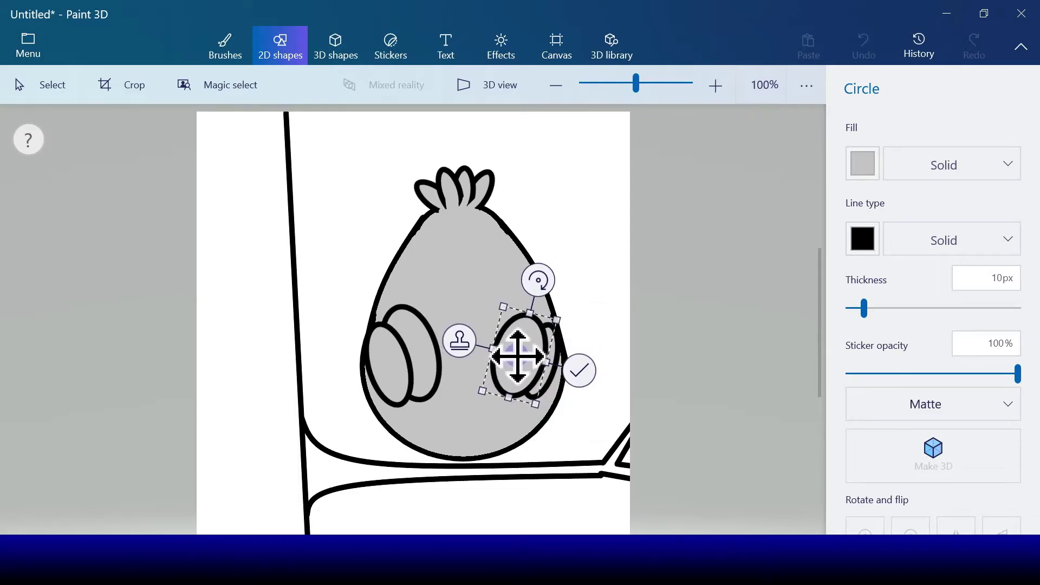
mouse_move(519, 358)
left_mouse_down()
mouse_move(504, 332)
mouse_move(503, 344)
left_mouse_up()
left_click(474, 350)
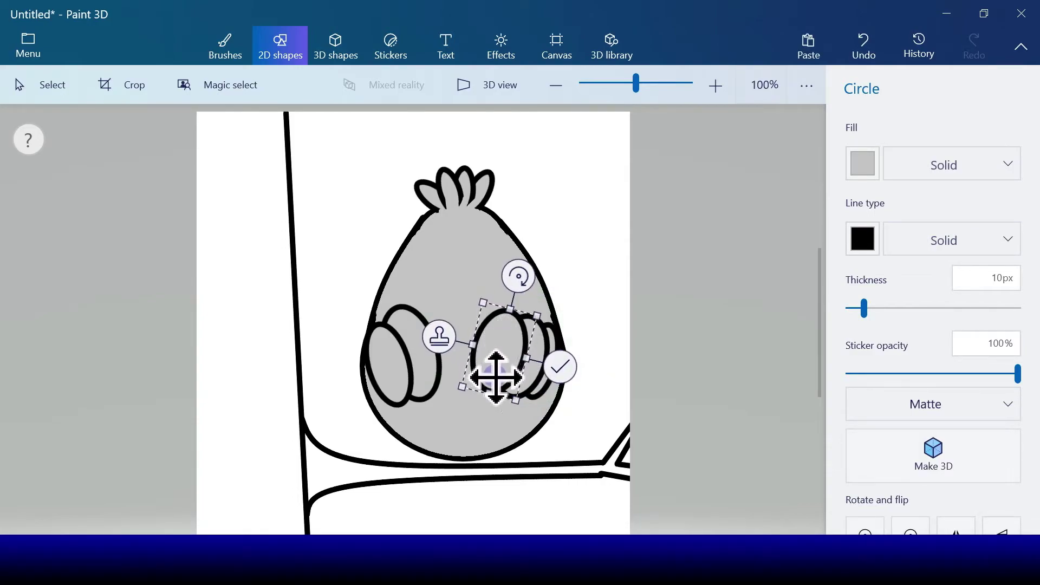
left_click_drag(492, 390, 484, 399)
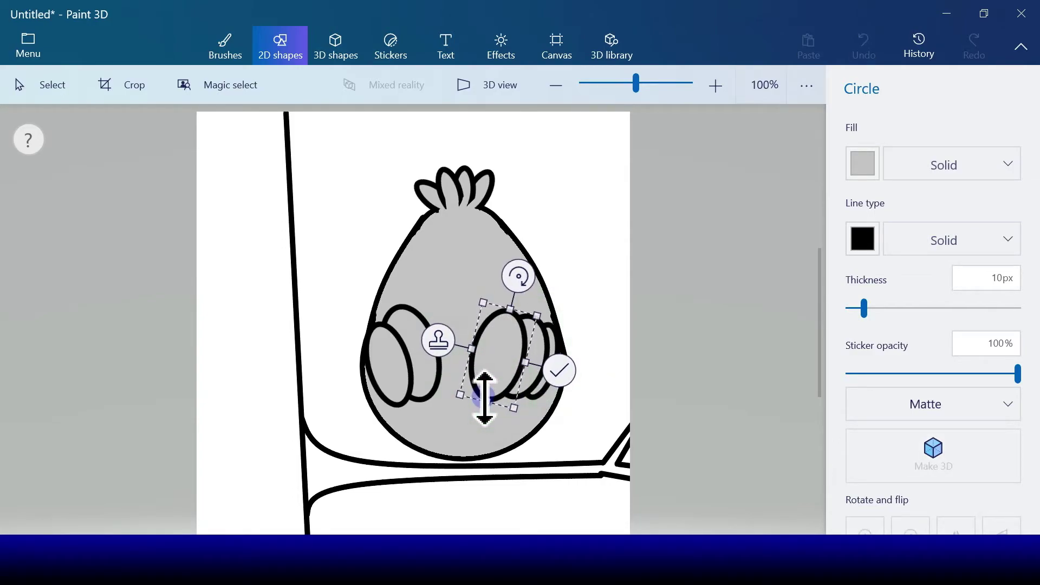
left_click(558, 372)
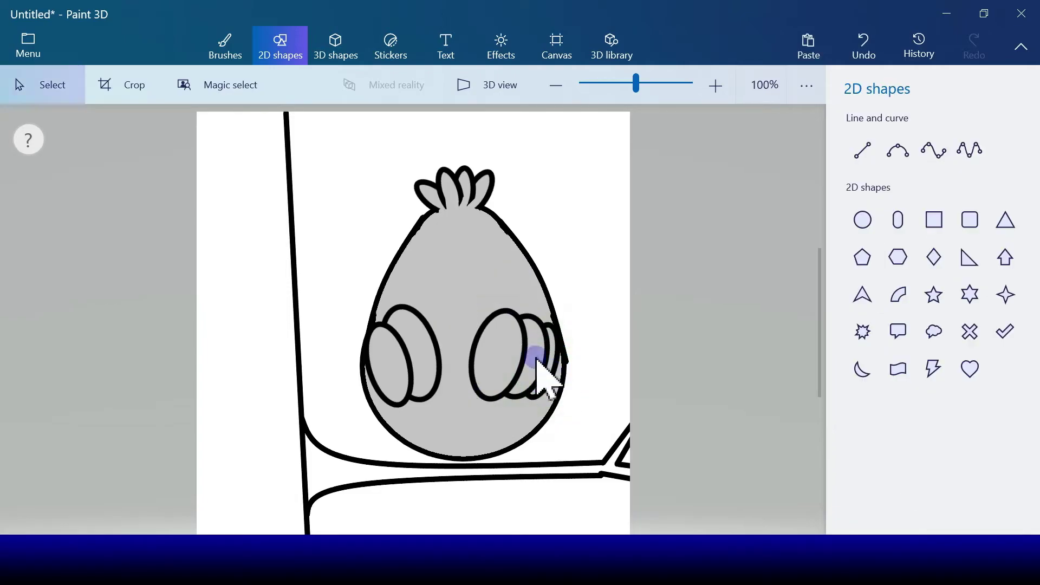
Step: Break the outlines of the left wing ovals with light grey Marker strokes where their arcs need separating
left_click(231, 47)
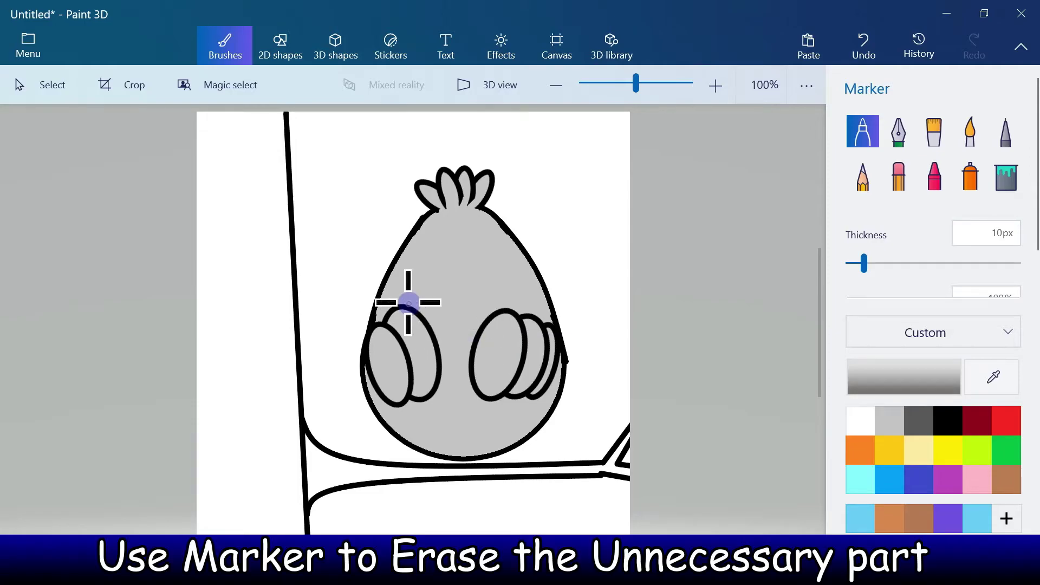
mouse_move(418, 302)
left_mouse_down()
mouse_move(428, 353)
mouse_move(411, 314)
mouse_move(397, 333)
mouse_move(414, 350)
mouse_move(402, 379)
left_mouse_up()
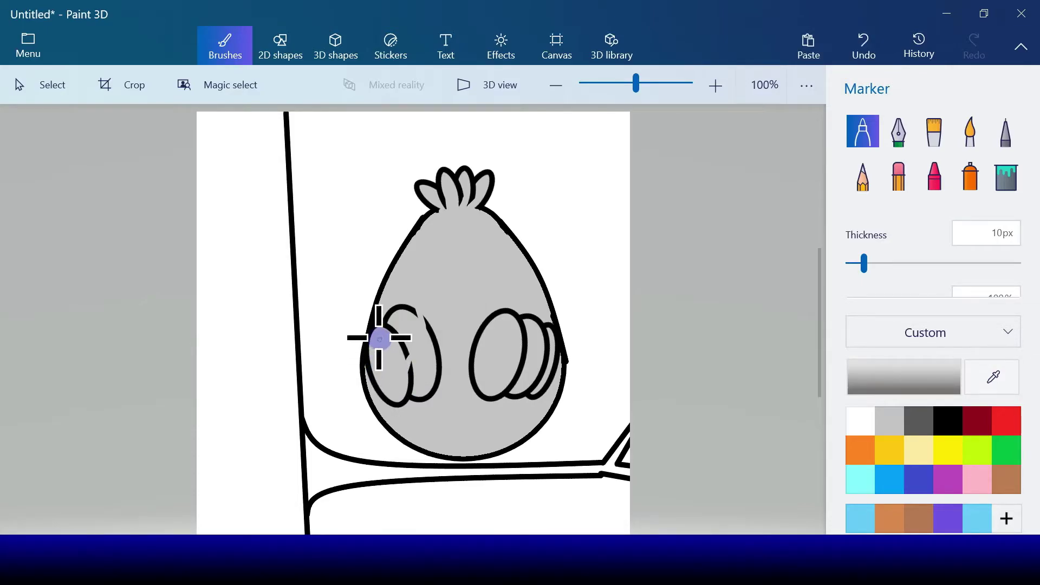
mouse_move(374, 336)
left_mouse_down()
mouse_move(378, 316)
mouse_move(372, 346)
left_mouse_up()
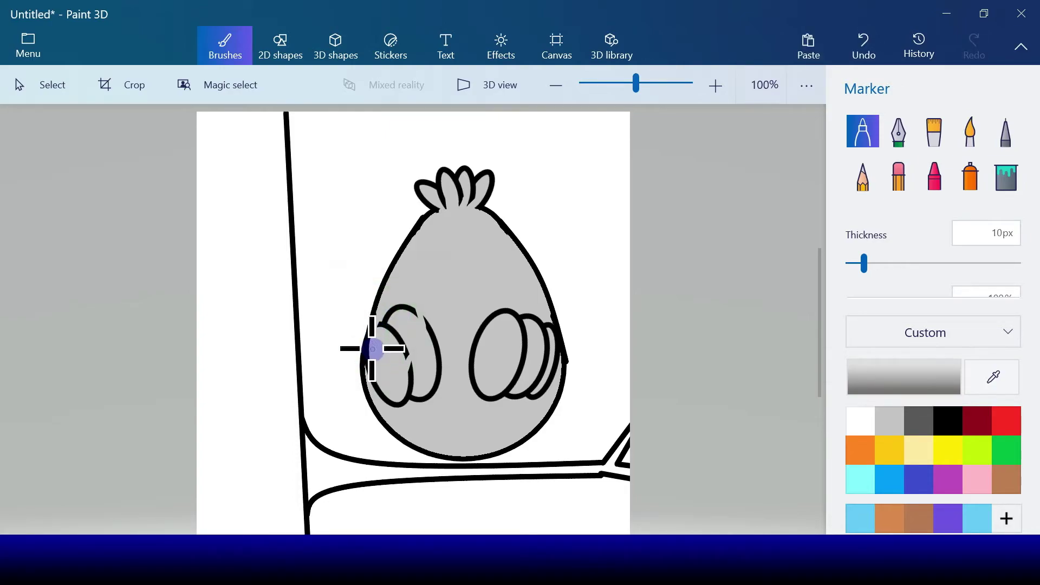
Step: Fill the left wing's upper oval outlines with light grey and cover the leftover traces with the Marker
left_click(1006, 179)
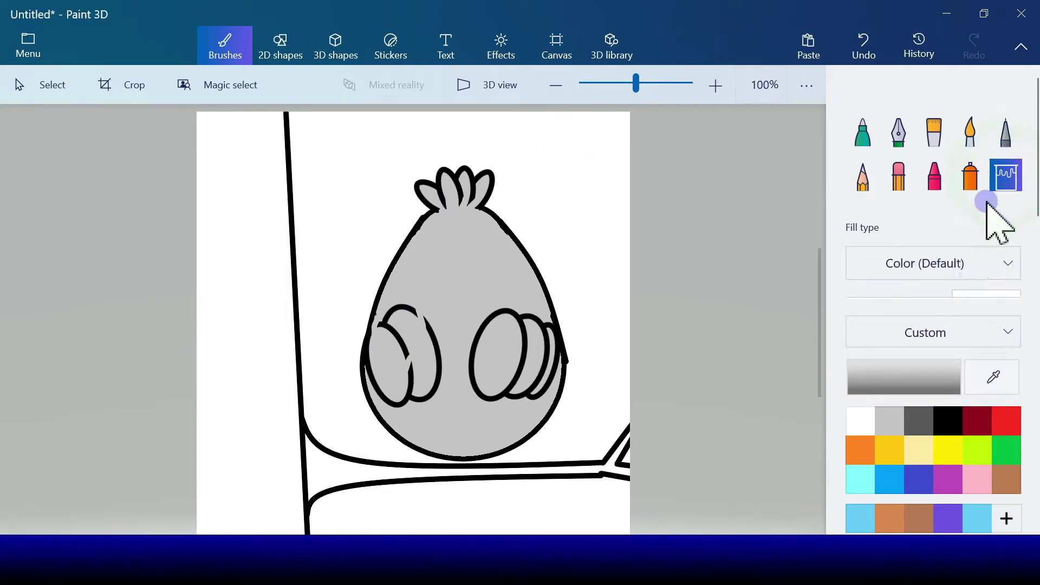
left_click(408, 309)
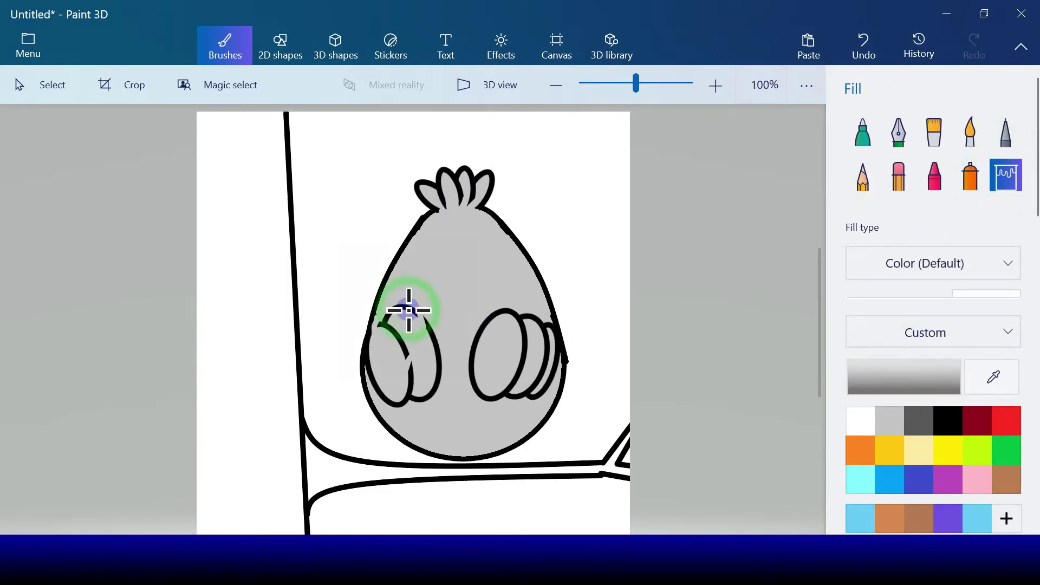
left_click(864, 140)
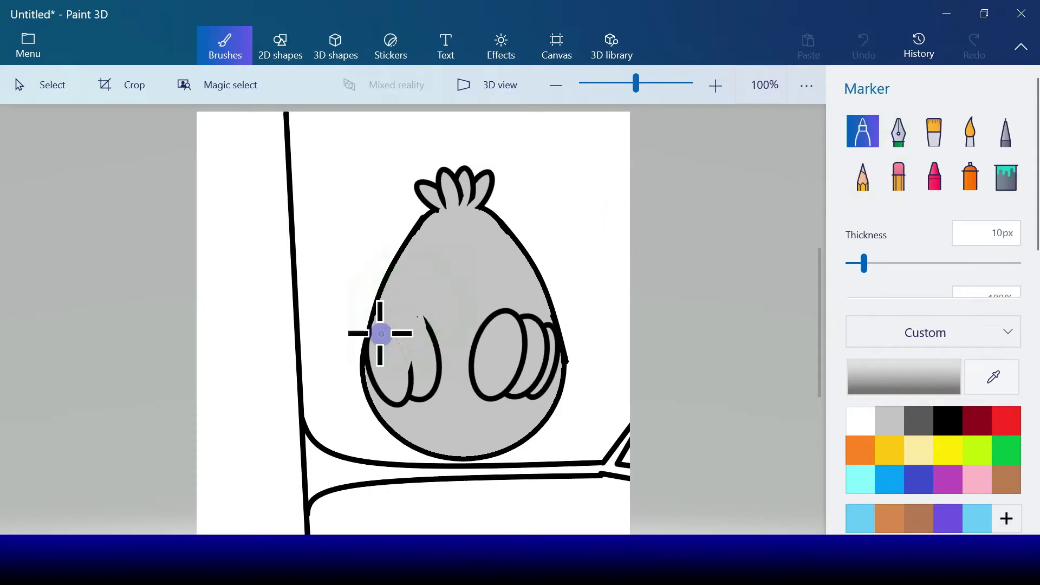
mouse_move(388, 320)
left_mouse_down()
mouse_move(404, 357)
mouse_move(395, 335)
mouse_move(401, 314)
mouse_move(414, 318)
left_mouse_up()
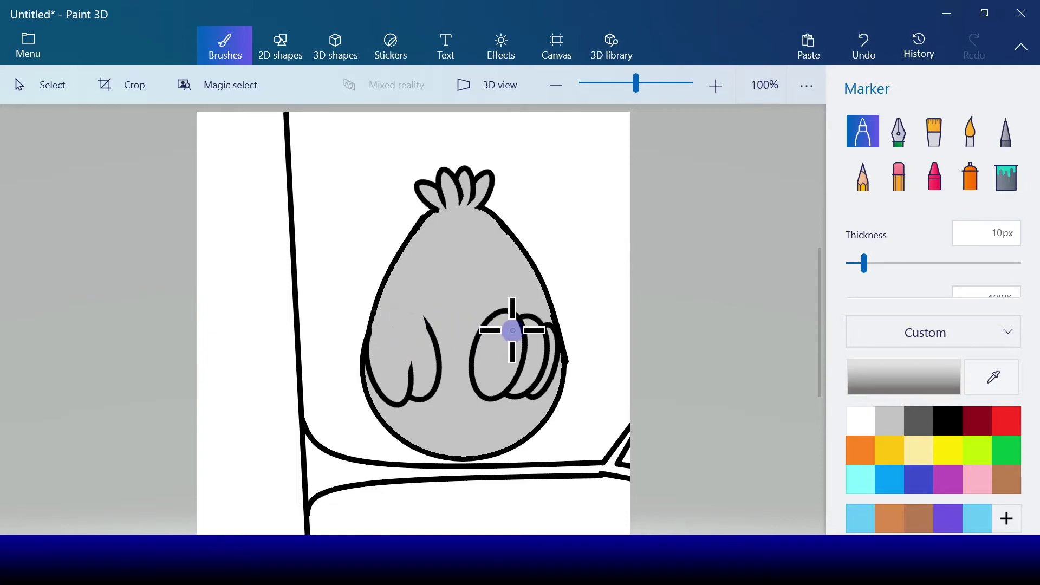
Step: Break the outlines of the right wing's overlapping ovals with light grey Marker strokes, including beside the body's edge
mouse_move(508, 332)
left_mouse_down()
mouse_move(515, 311)
mouse_move(500, 308)
mouse_move(486, 345)
mouse_move(497, 327)
mouse_move(514, 331)
mouse_move(523, 347)
mouse_move(505, 375)
mouse_move(524, 383)
mouse_move(531, 384)
left_mouse_up()
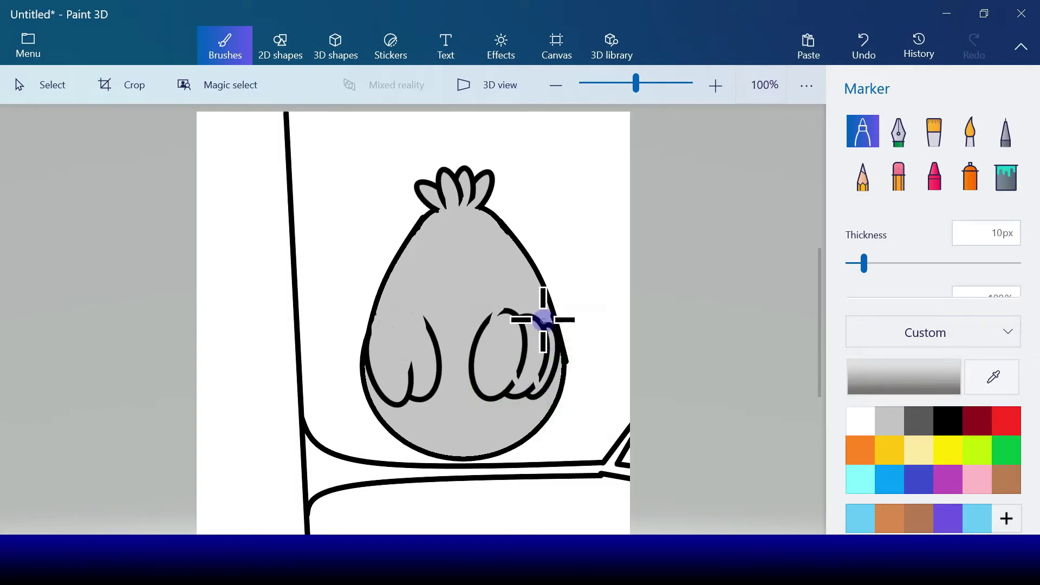
left_click_drag(550, 327, 553, 335)
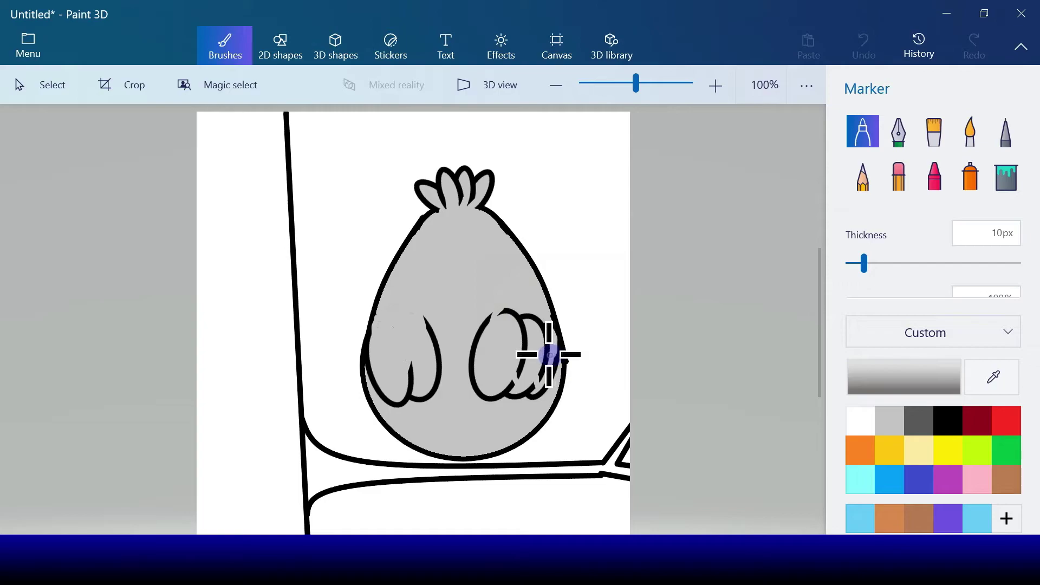
left_click_drag(545, 341, 542, 333)
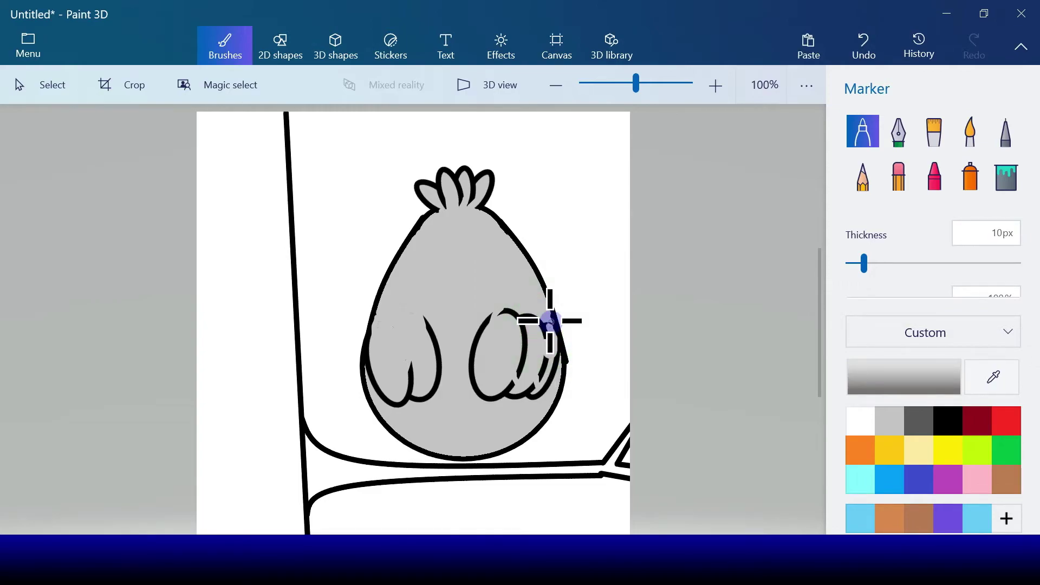
left_click(549, 325)
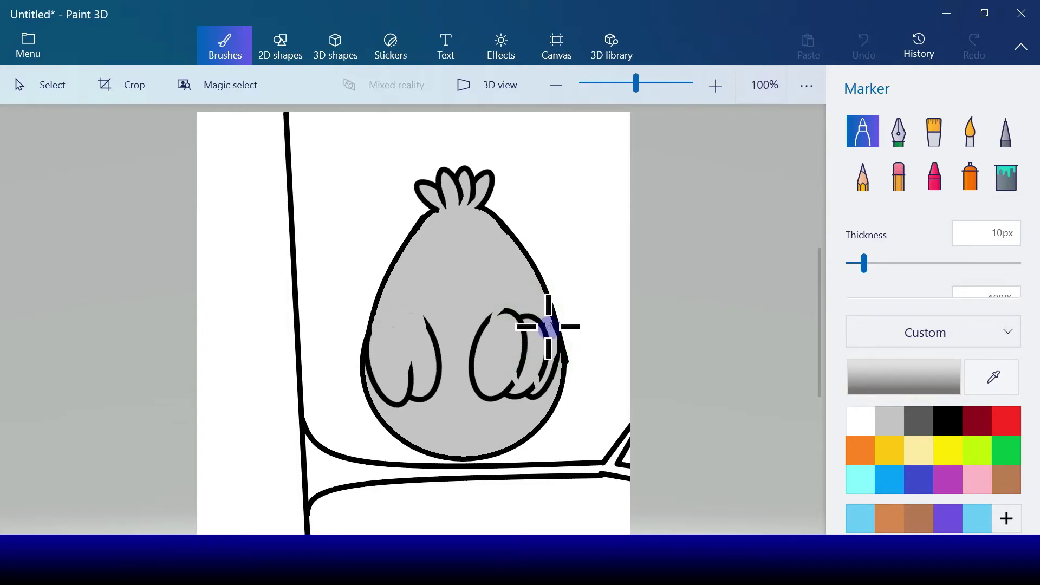
Step: Fill the right wing's unwanted inner and upper outlines with light grey and paint over the remaining traces with the Marker
left_click(1005, 177)
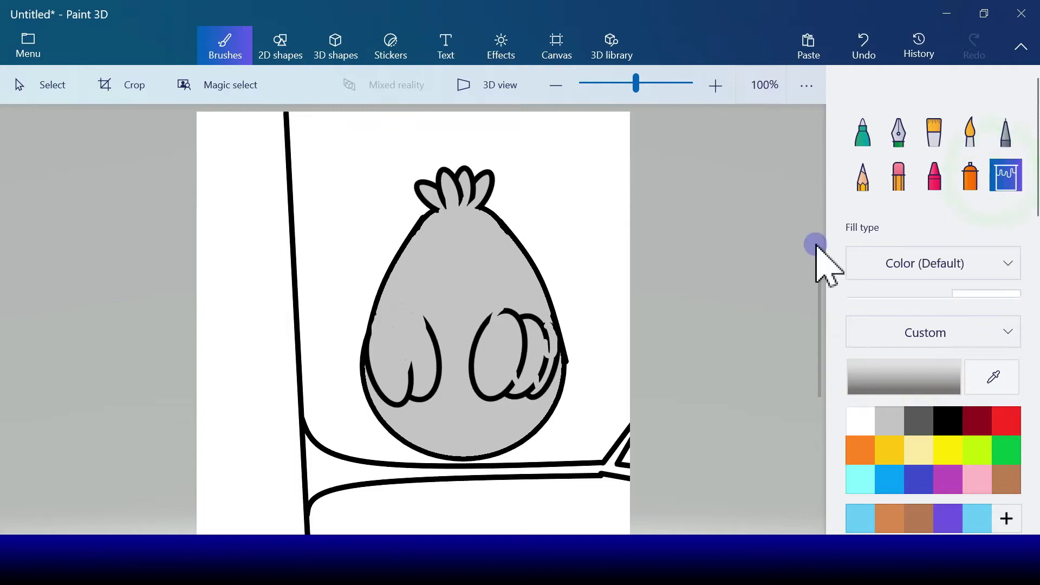
left_click(519, 321)
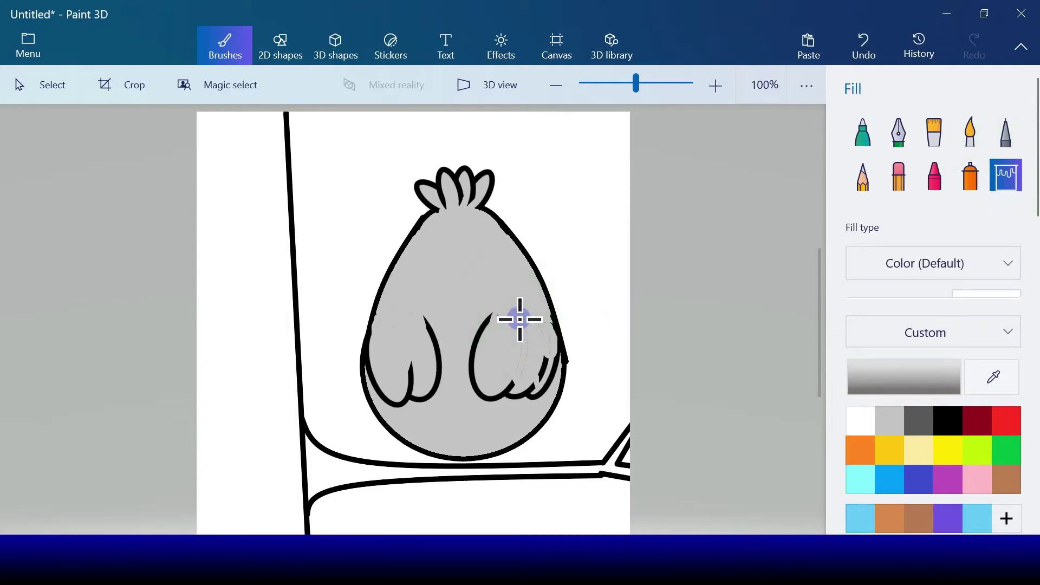
left_click(863, 134)
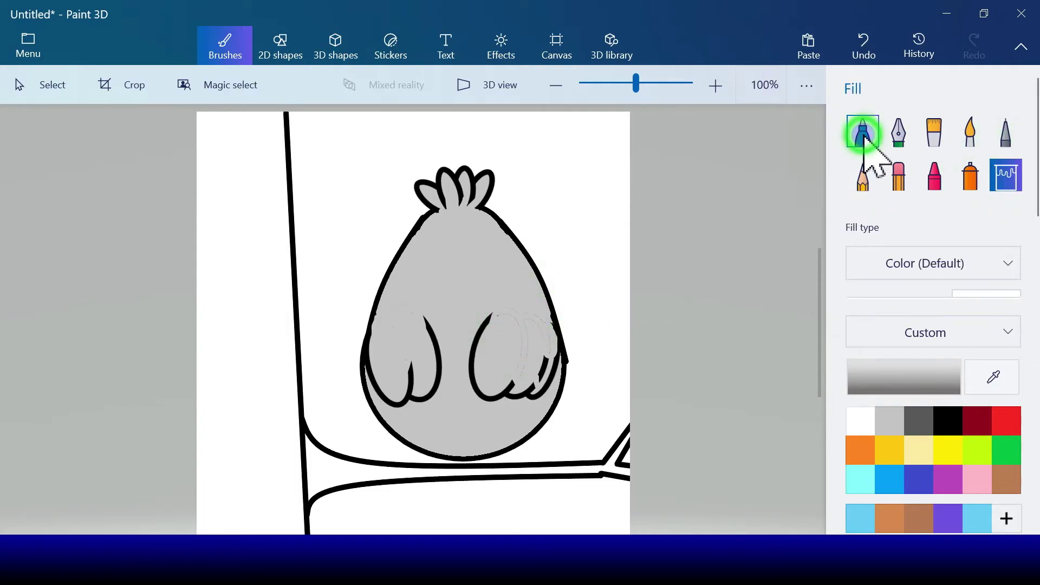
left_click(508, 316)
mouse_move(507, 316)
left_mouse_down()
mouse_move(518, 369)
mouse_move(523, 321)
mouse_move(511, 302)
mouse_move(536, 311)
mouse_move(551, 335)
mouse_move(543, 371)
left_mouse_up()
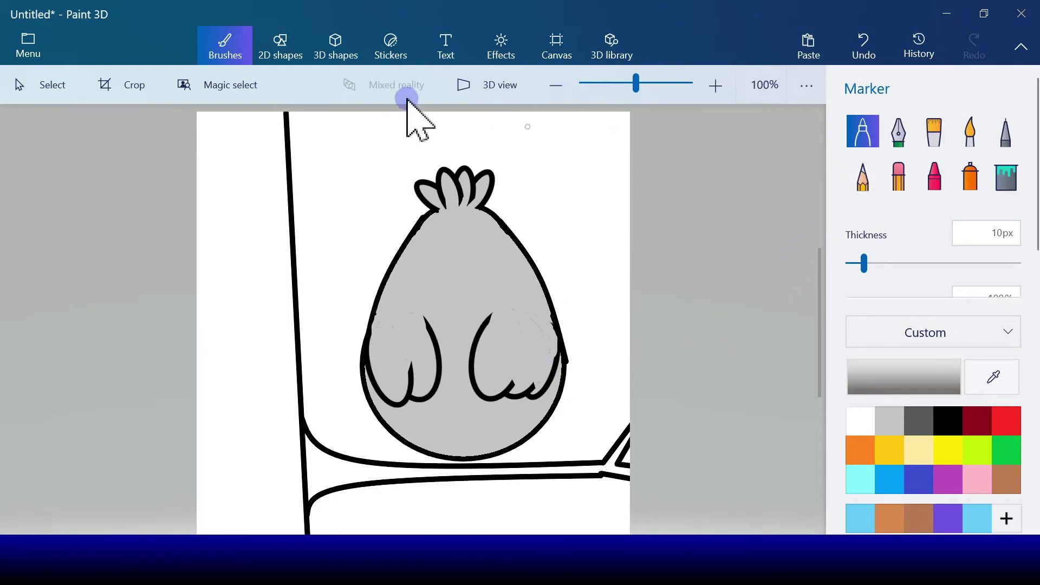
Step: Draw a small triangle beak centred above the wings, with a 5px black outline and orange fill
left_click(300, 60)
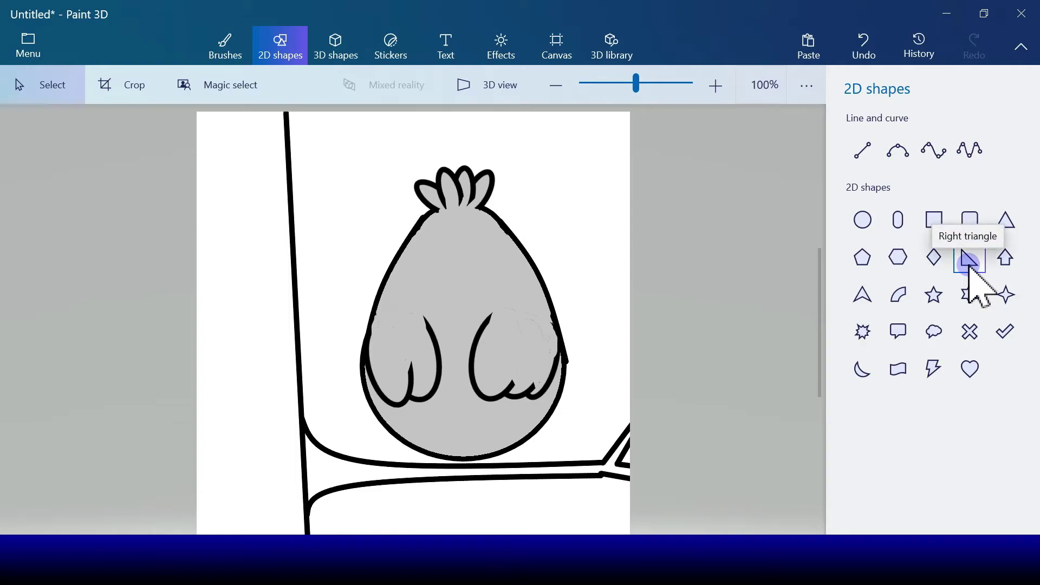
left_click(1005, 223)
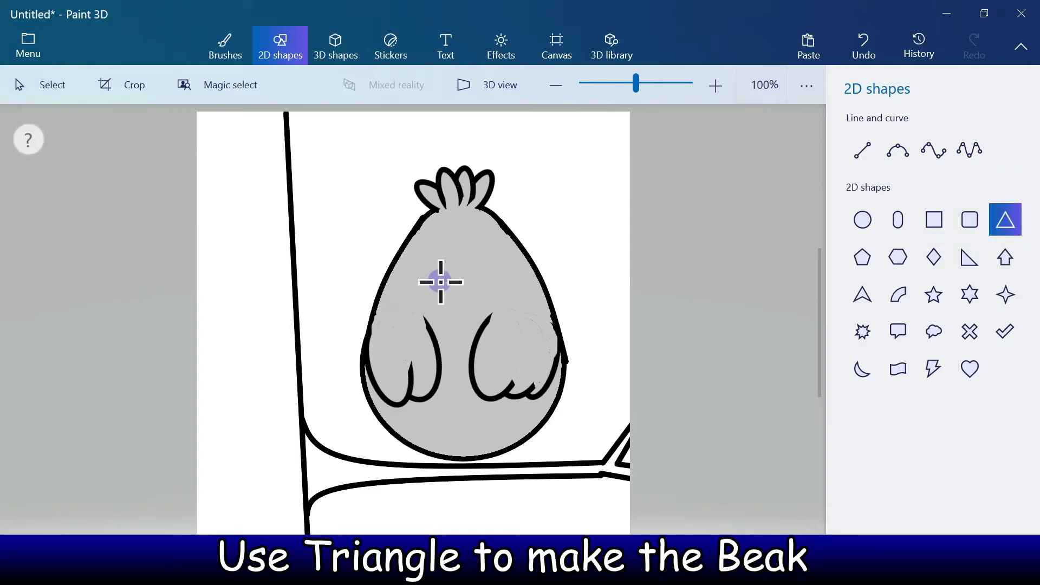
left_click_drag(438, 282, 479, 311)
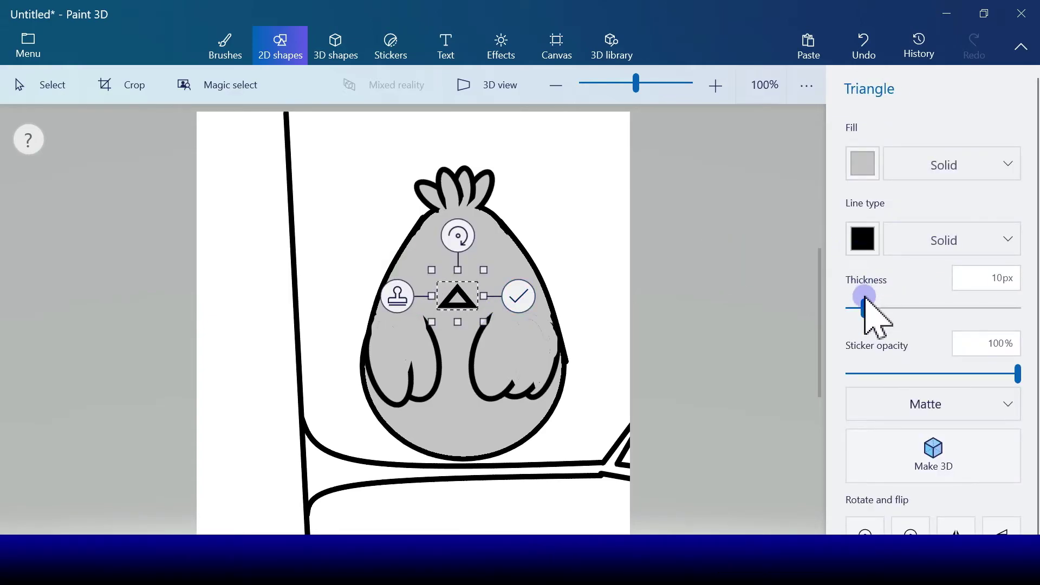
left_click_drag(865, 304, 864, 182)
left_click(863, 179)
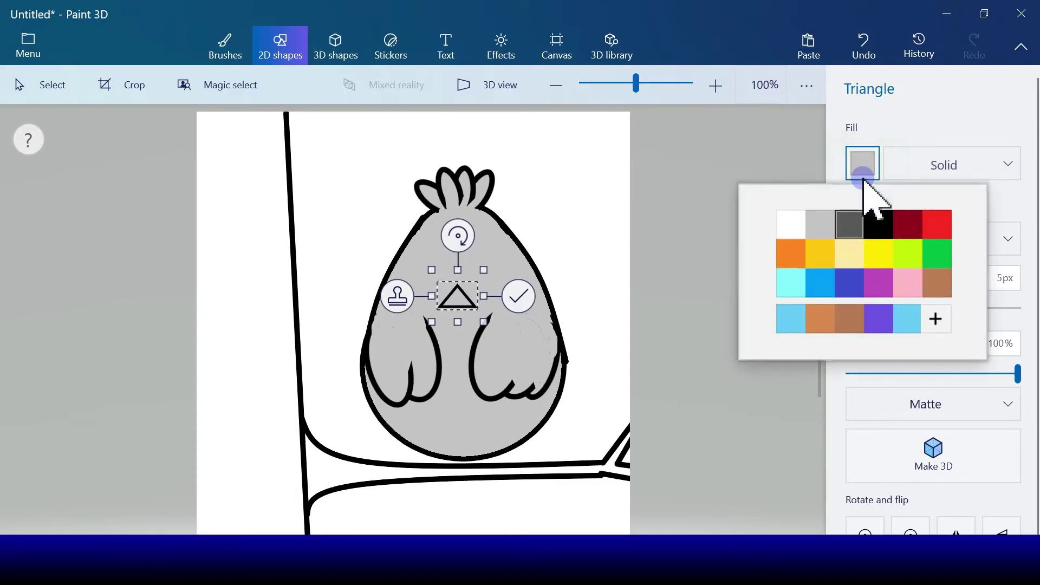
left_click(799, 256)
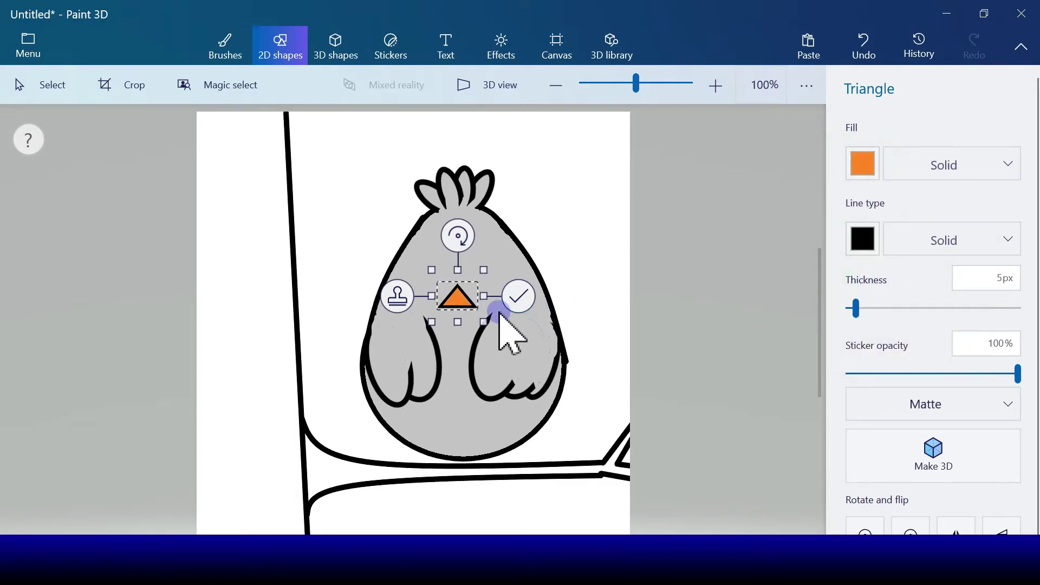
left_click(521, 297)
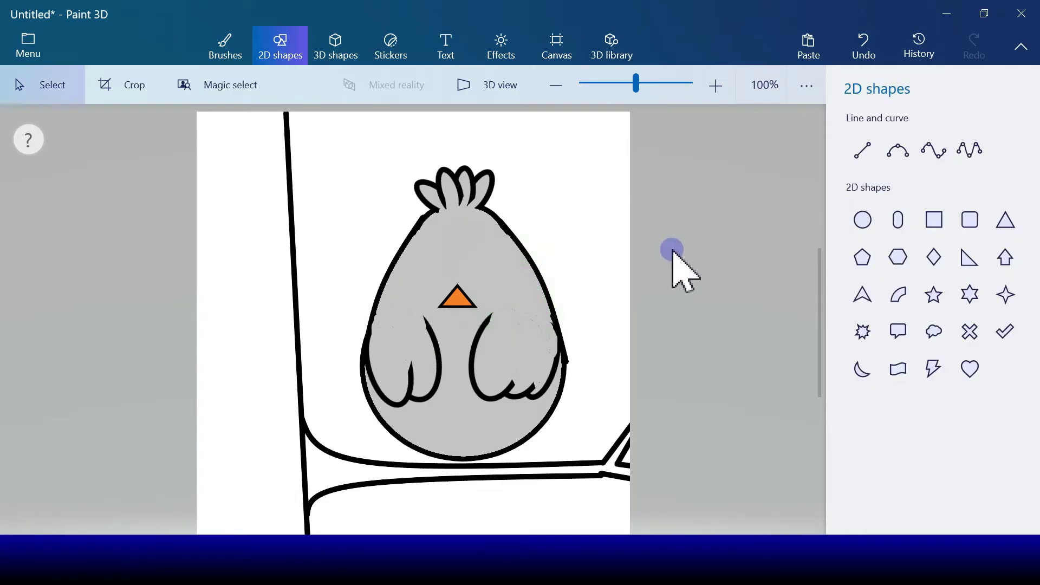
Step: Draw a small black-filled circle as the left eye above the beak, stamp it and move the copy across for the right eye
left_click(861, 219)
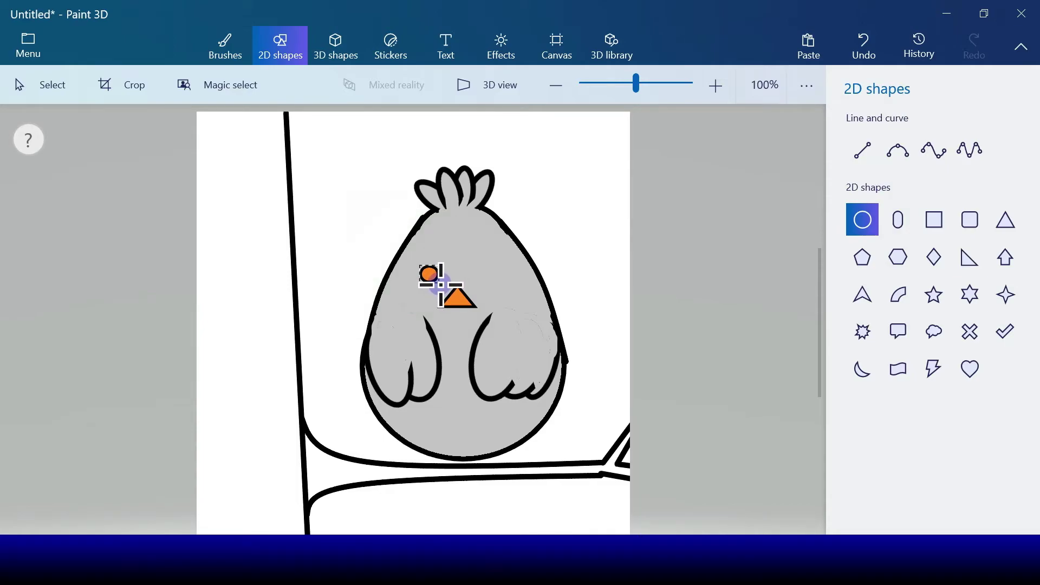
left_click_drag(441, 285, 441, 284)
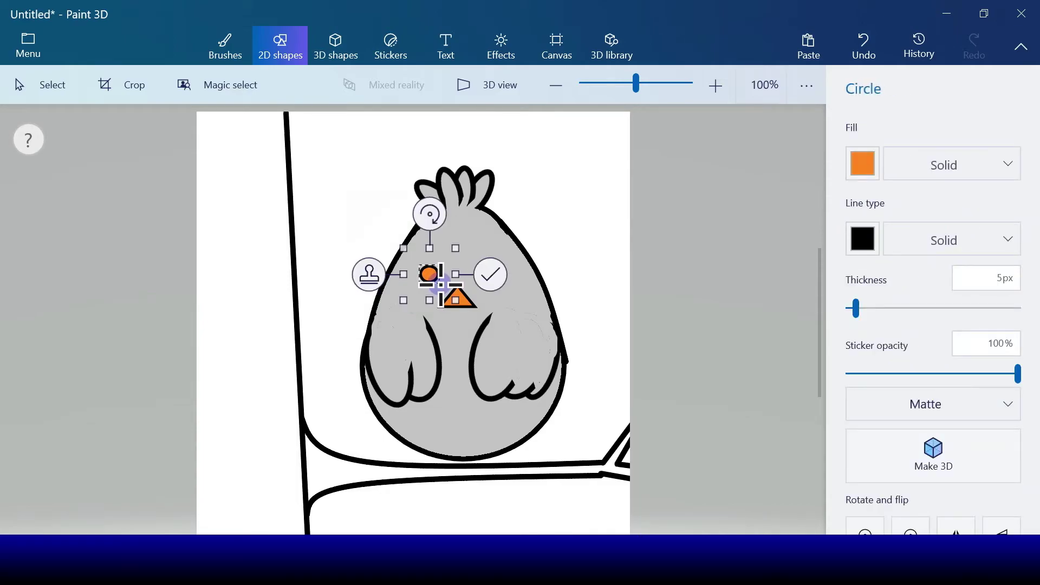
left_click(862, 176)
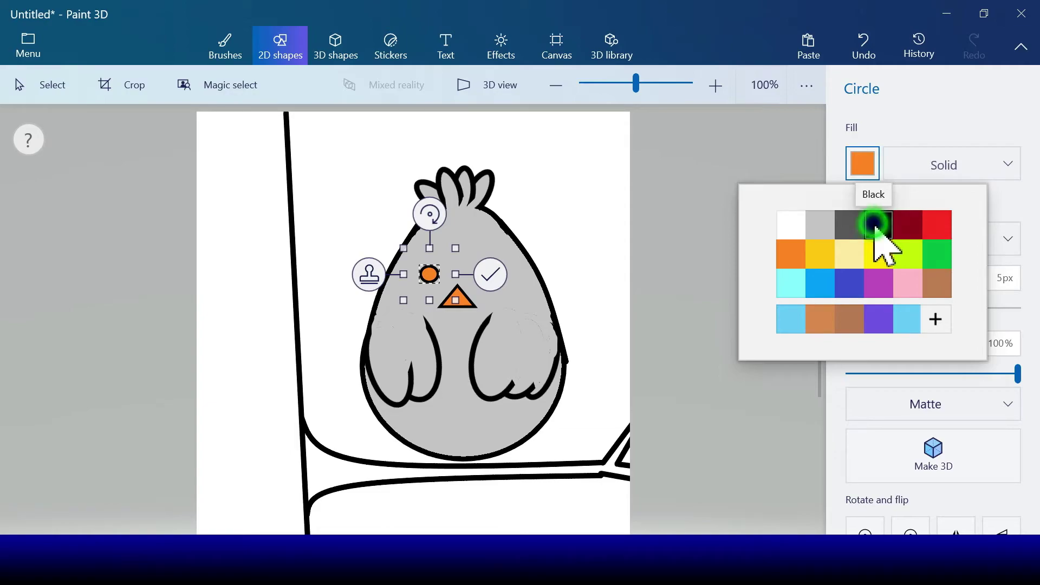
left_click(875, 224)
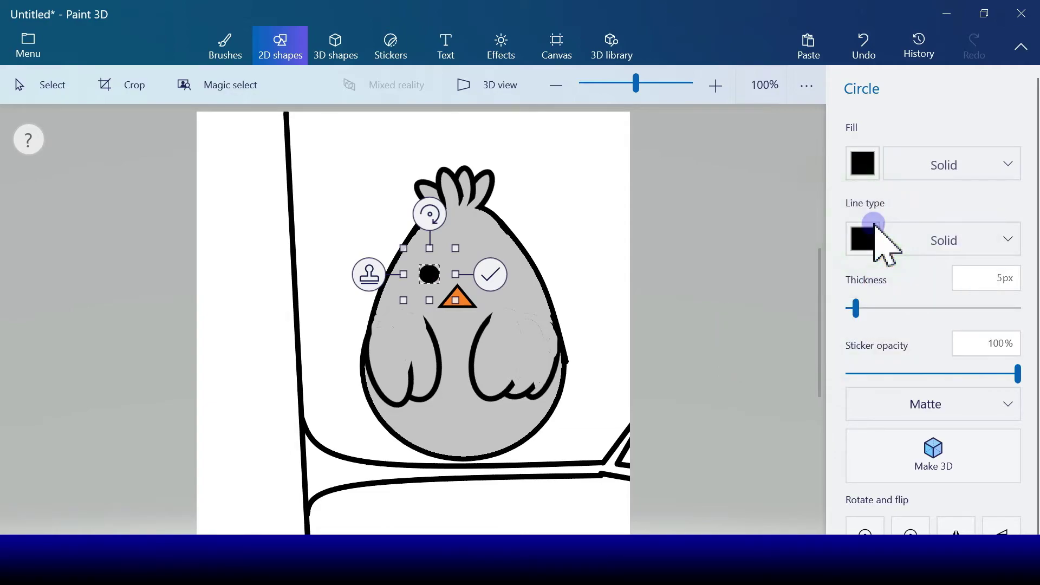
left_click(366, 275)
left_click_drag(432, 281, 484, 276)
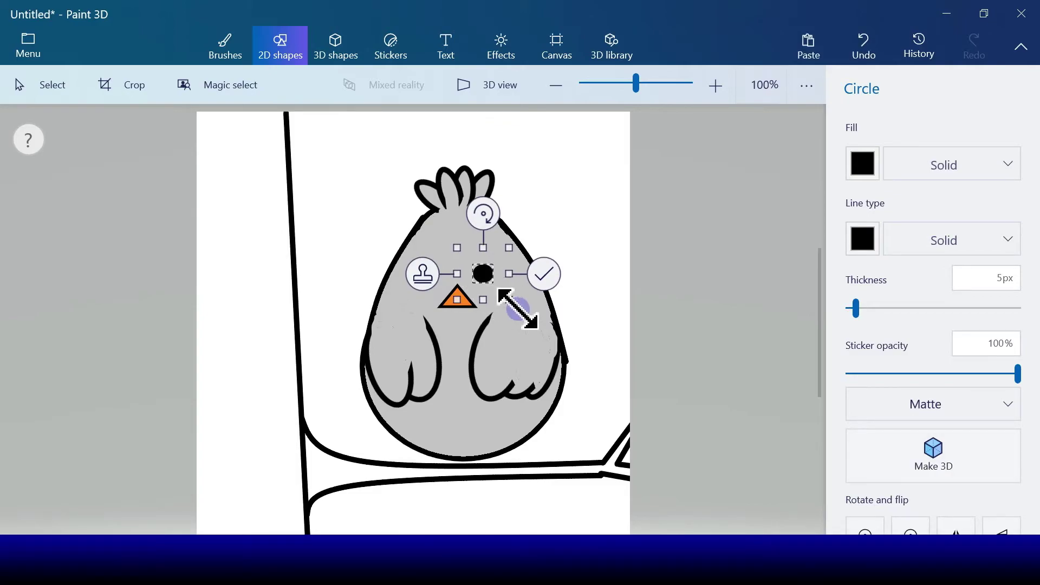
Step: Stamp the right eye, shrink the remaining circle and set both its fill and line colour to white
left_click(426, 274)
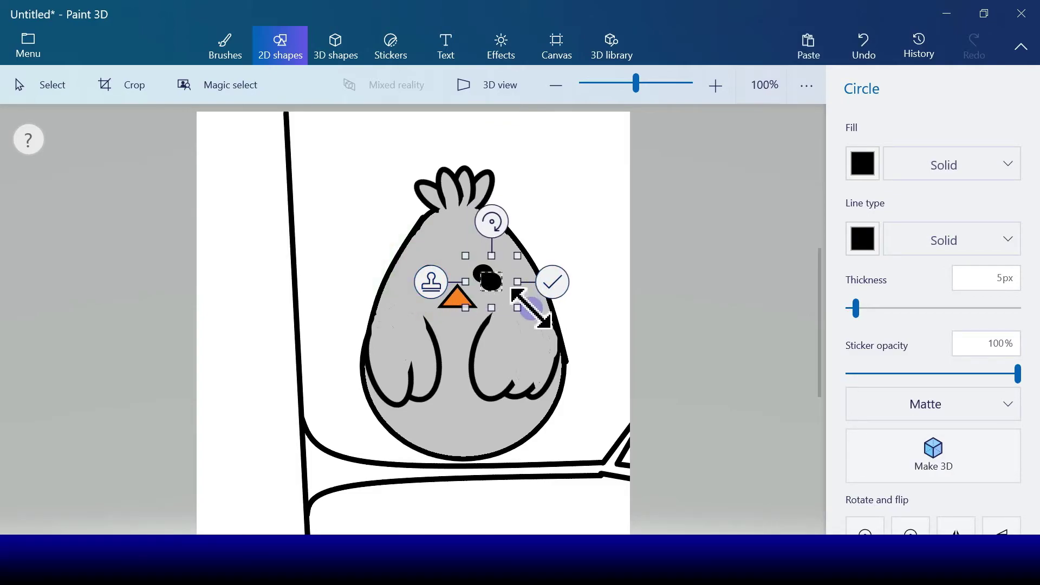
left_click_drag(520, 301, 508, 302)
left_click(854, 165)
left_click(794, 218)
left_click(866, 241)
left_click(792, 298)
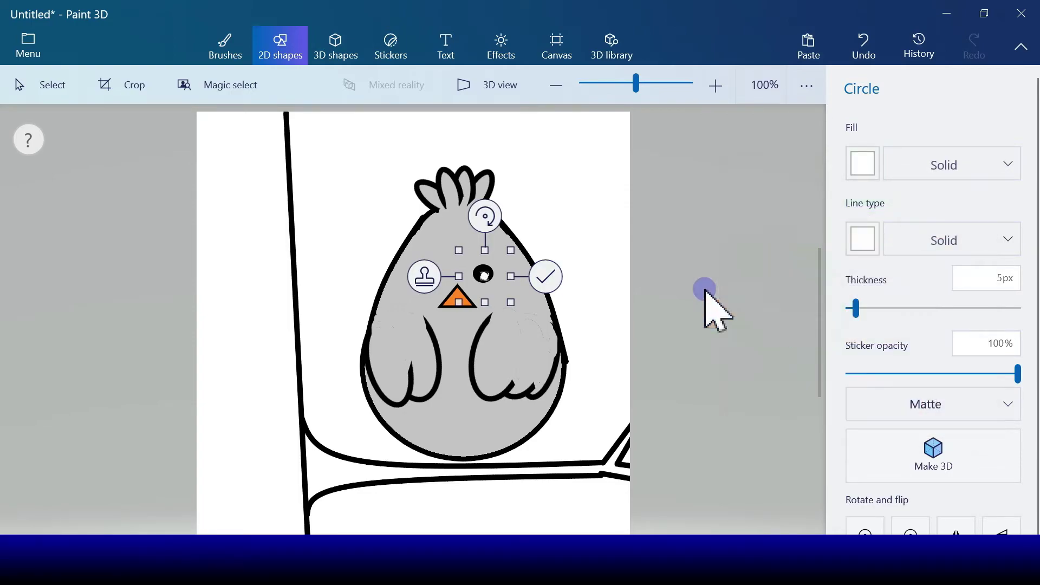
Step: Stamp the white circle as a highlight in the right eye and place another in the left eye
left_click_drag(496, 278, 487, 274)
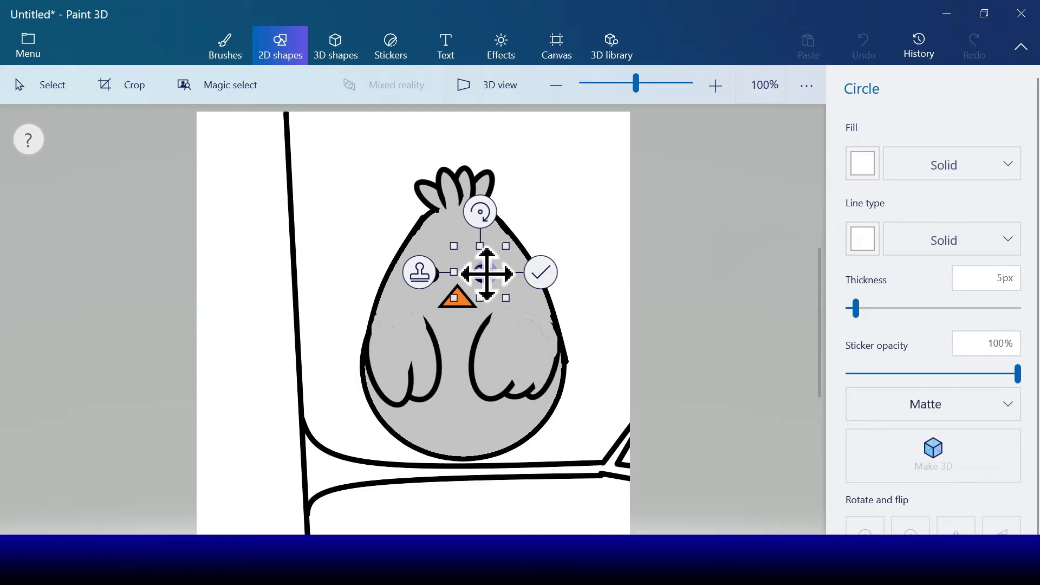
left_click(420, 273)
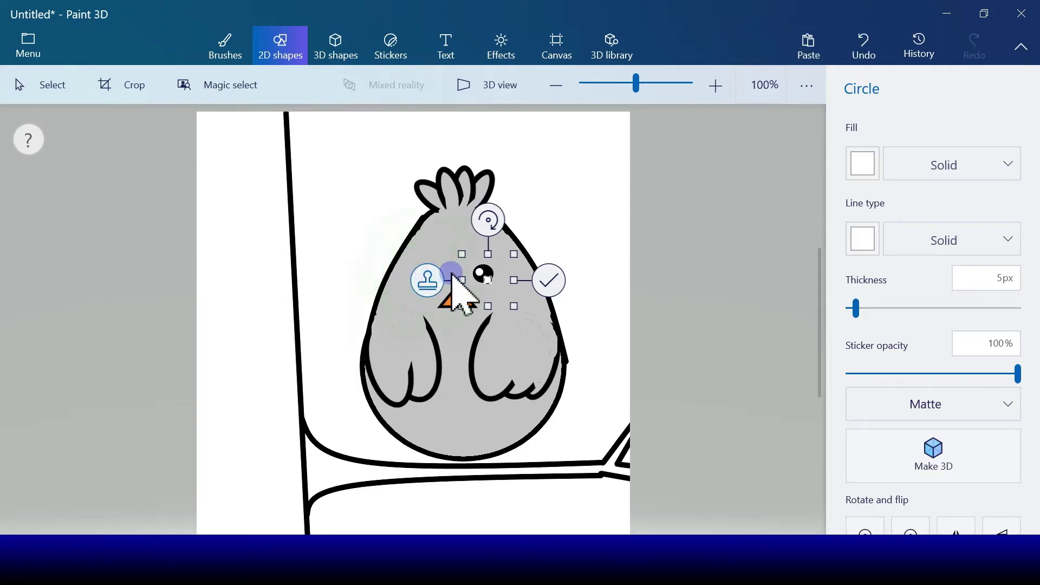
left_click_drag(490, 280, 431, 272)
left_click(487, 274)
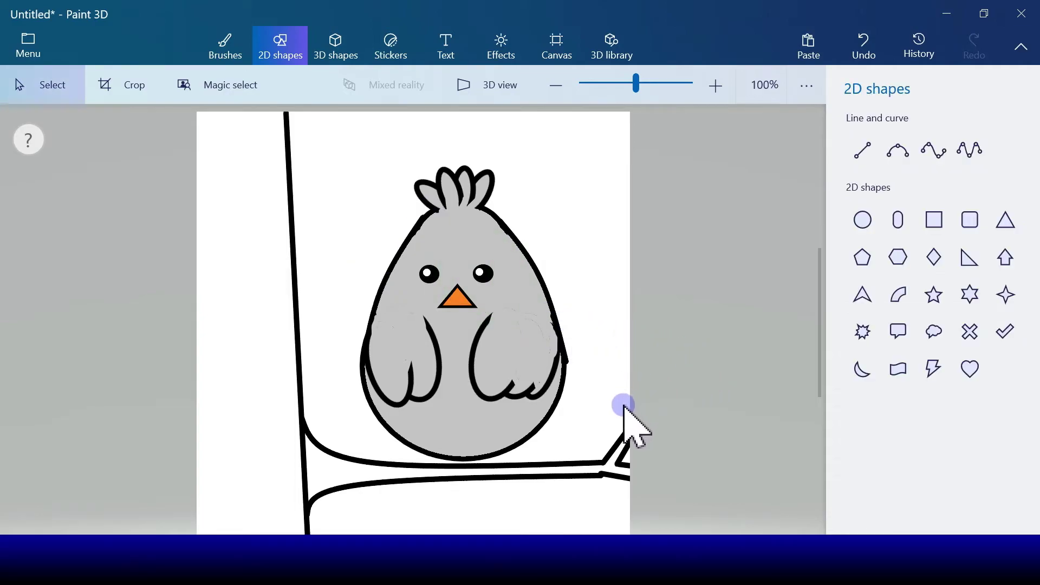
Step: Draw a small upright capsule toe under the body's lower left, with golden yellow fill and a black outline
left_click(895, 223)
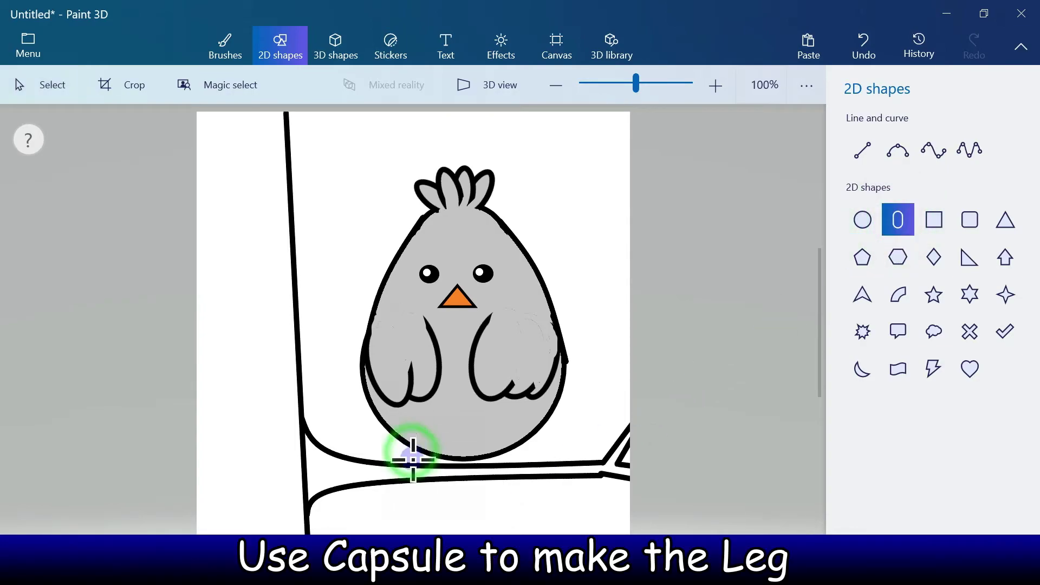
left_click_drag(431, 479, 431, 480)
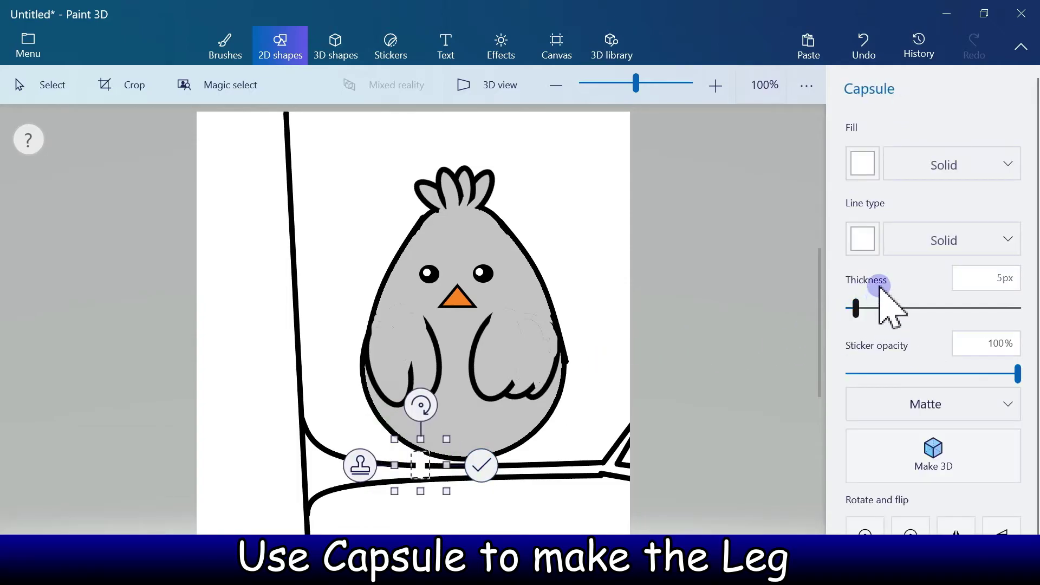
left_click(865, 173)
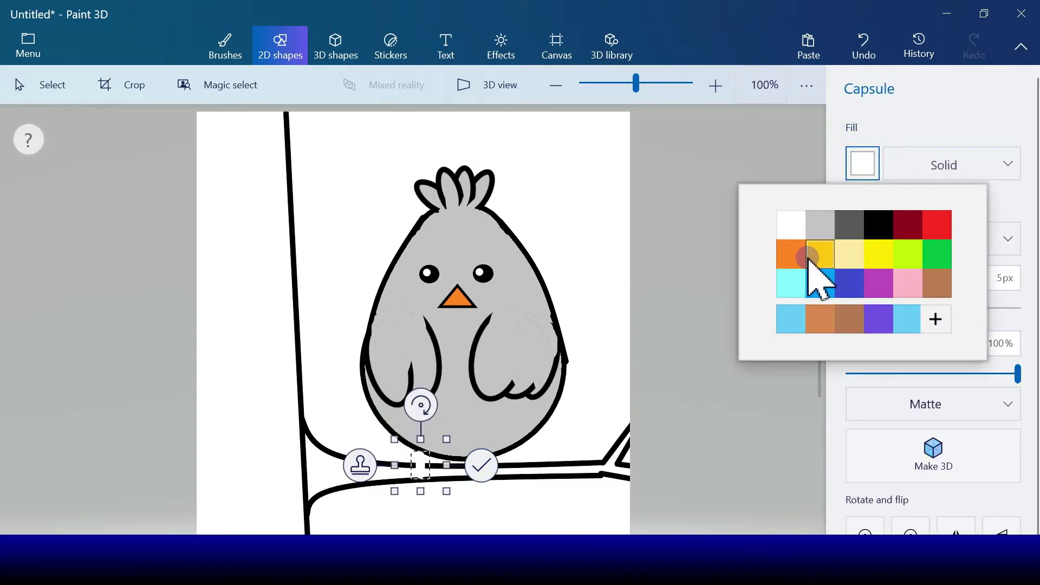
left_click(820, 252)
left_click(863, 239)
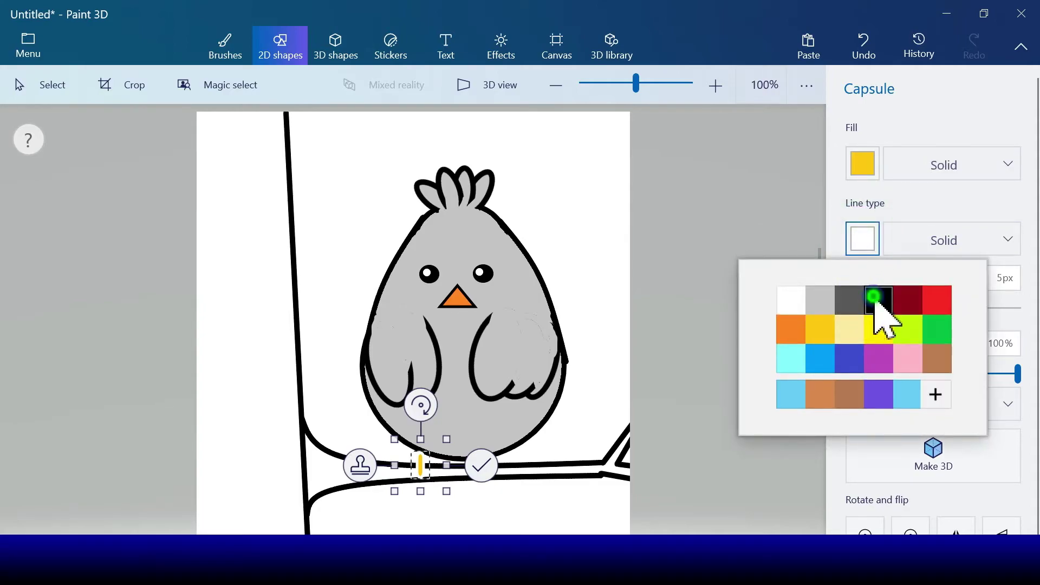
left_click(877, 300)
Step: Stamp three yellow capsules side by side on the branch to form the bird's left foot
left_click_drag(394, 466, 420, 469)
left_click(350, 467)
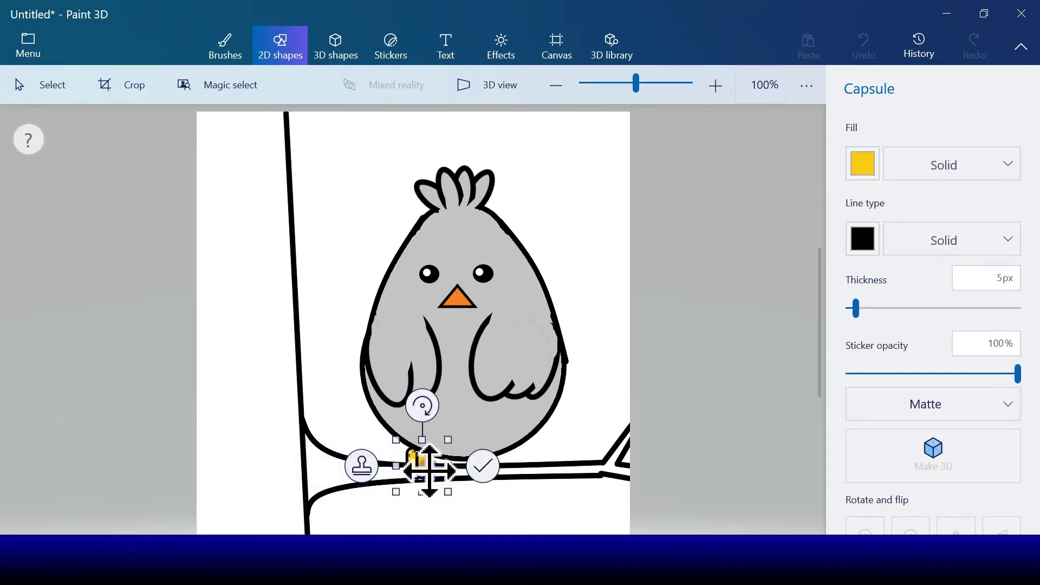
left_click(363, 466)
left_click_drag(437, 475, 438, 471)
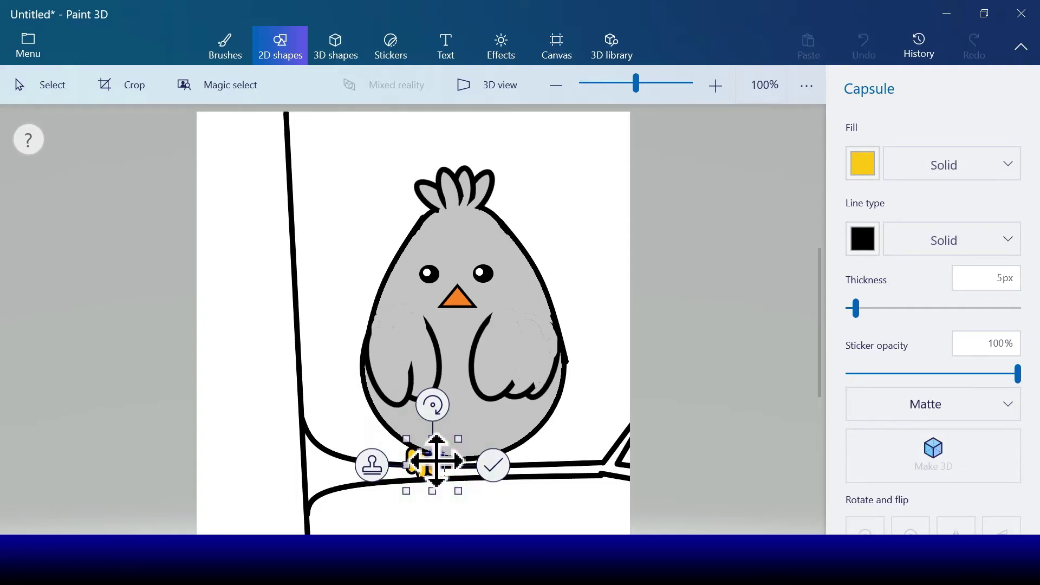
left_click(372, 465)
Step: Stamp three yellow capsules side by side on the branch to form the bird's right foot and commit them
left_click_drag(443, 476, 522, 461)
left_click(437, 465)
left_click(445, 465)
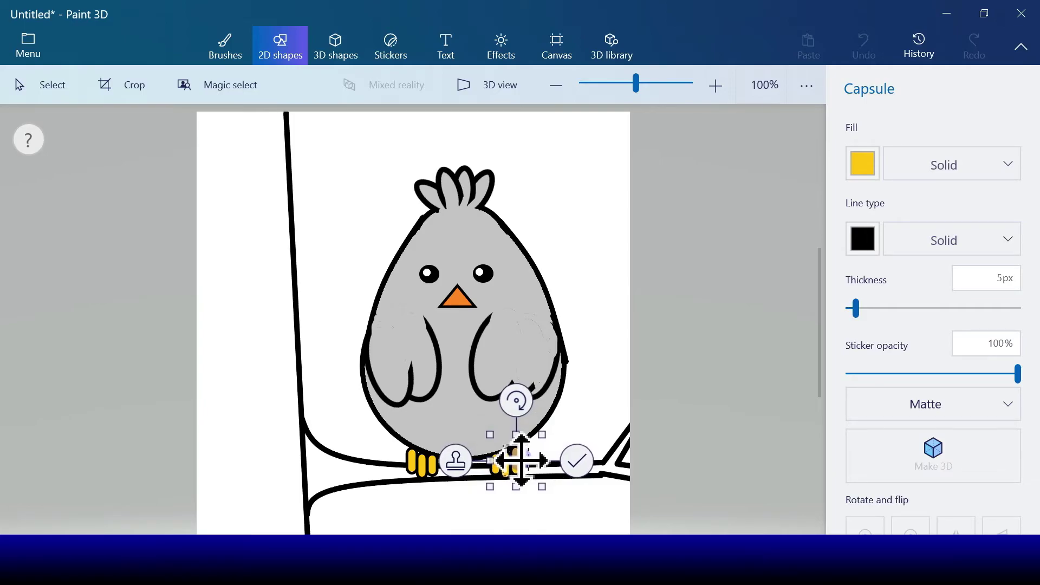
left_click(572, 469)
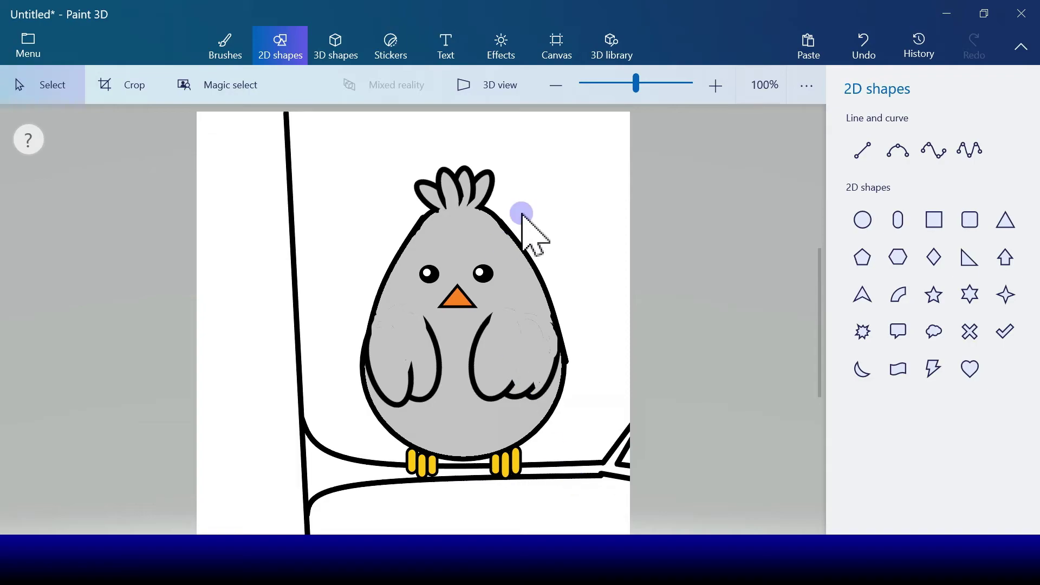
Step: Fill the tree trunk and every section of the branch, including between and beyond the feet, with brown
left_click(218, 48)
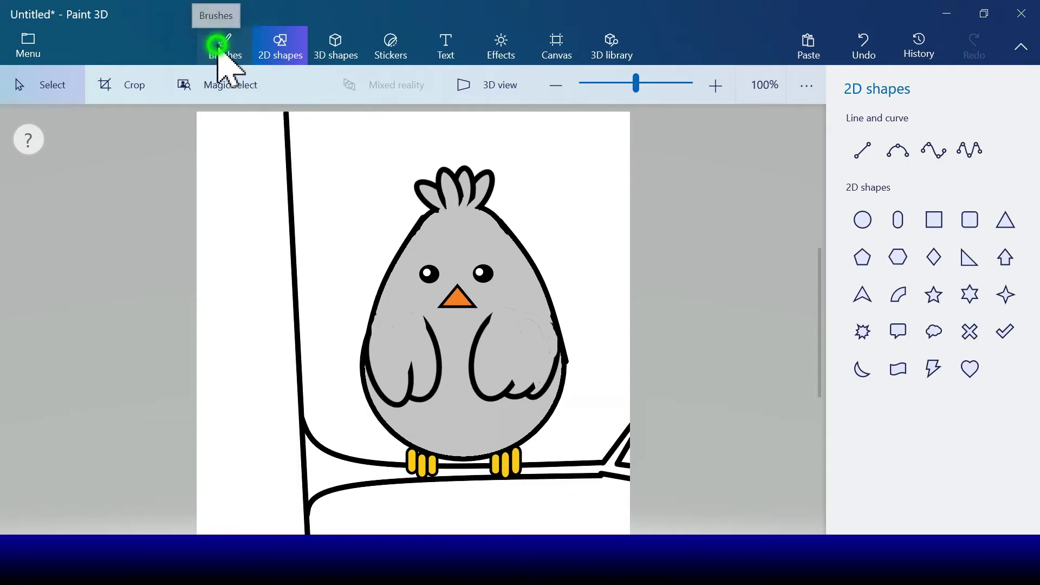
left_click(992, 169)
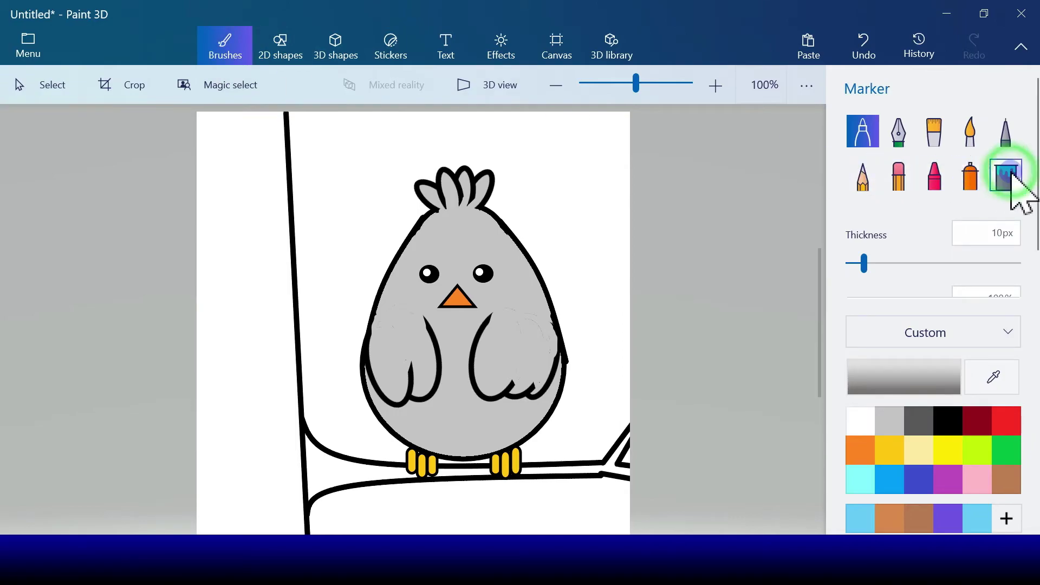
left_click(1004, 479)
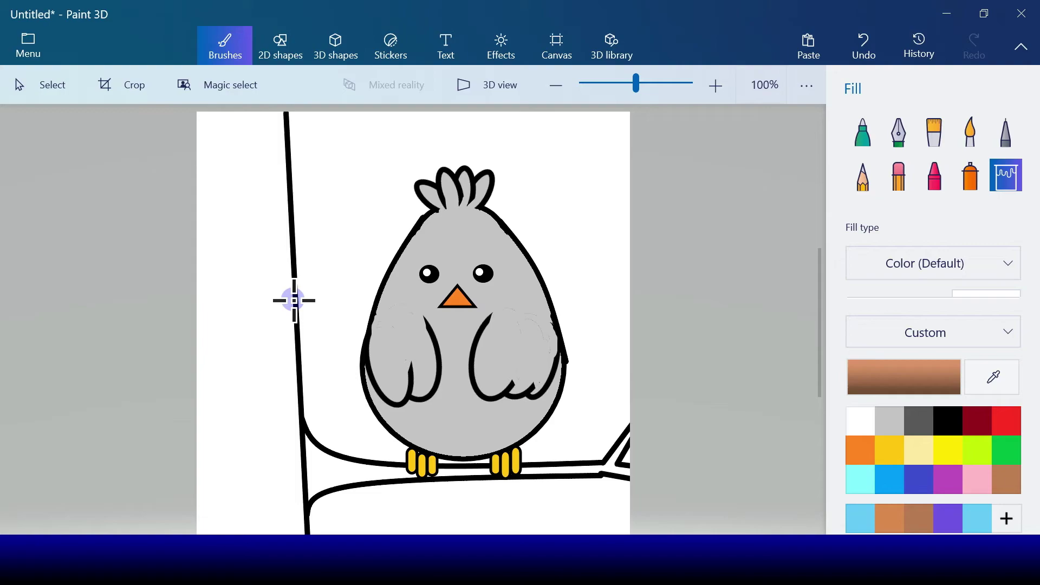
left_click(222, 312)
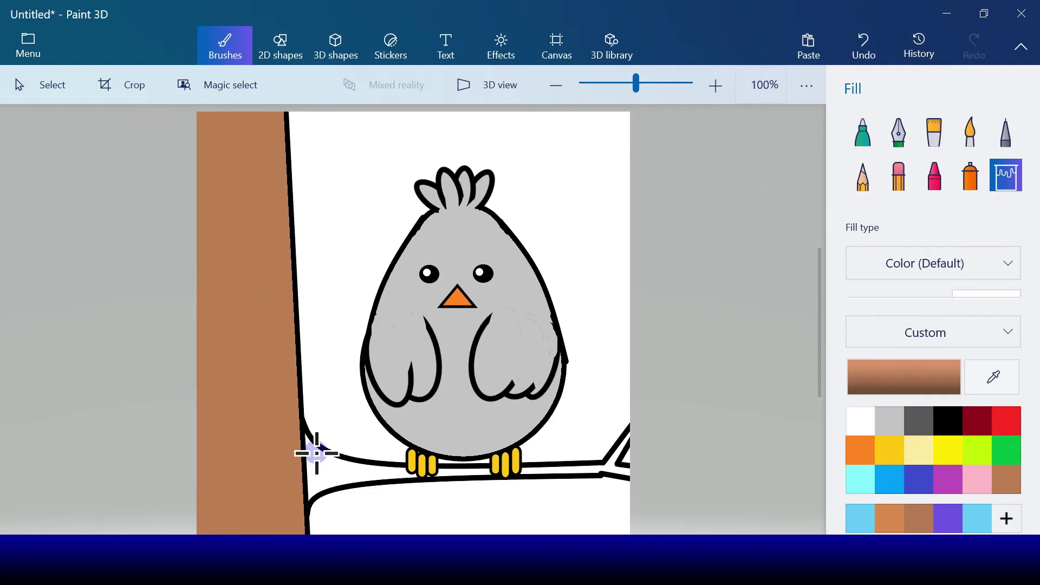
left_click(328, 466)
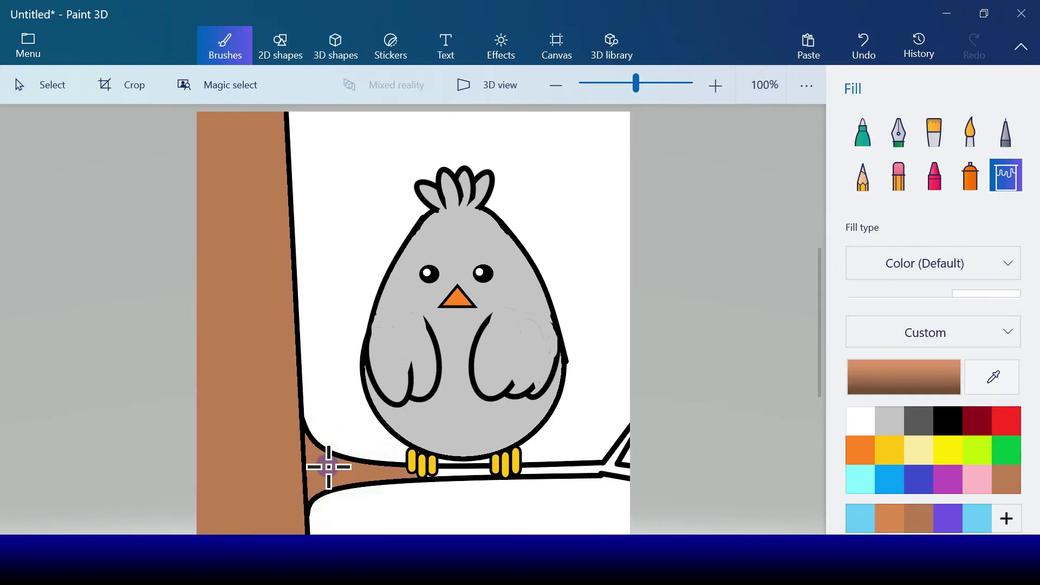
left_click(473, 472)
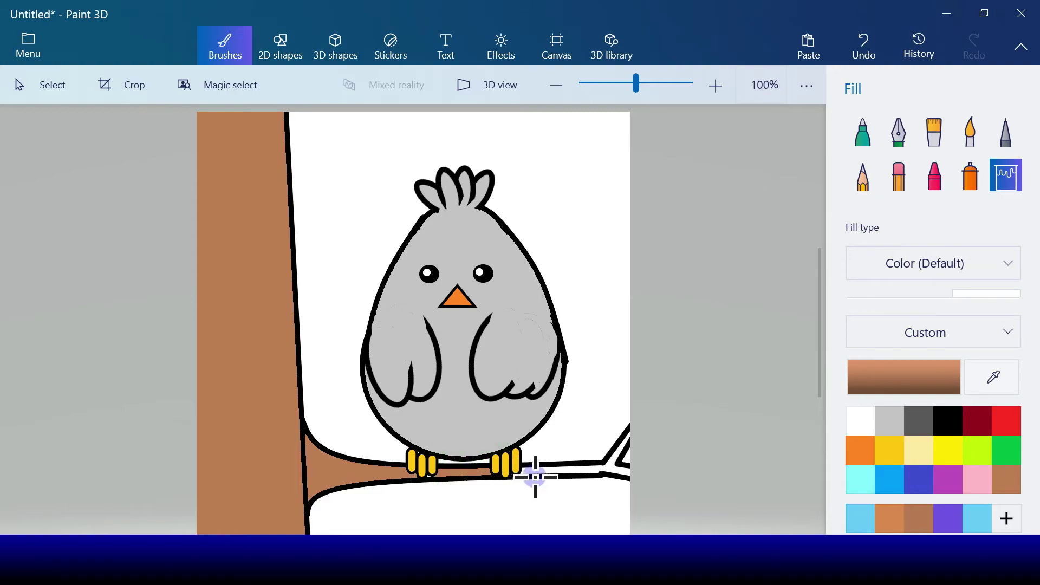
left_click(554, 471)
Step: Fill the background around the bird, the gap under its body and the area below the branch with blue
left_click(921, 277)
left_click(891, 480)
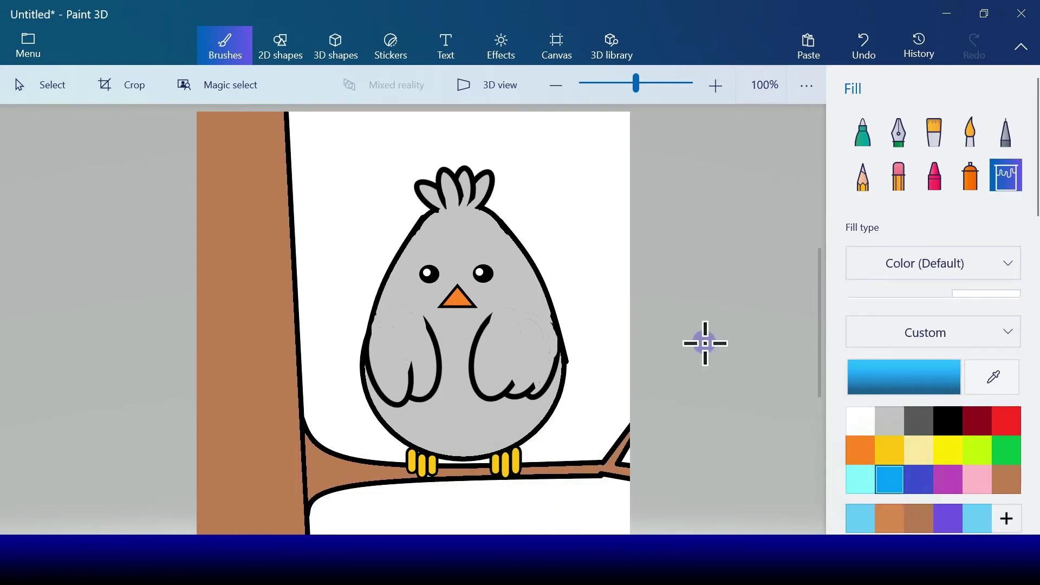
left_click(586, 258)
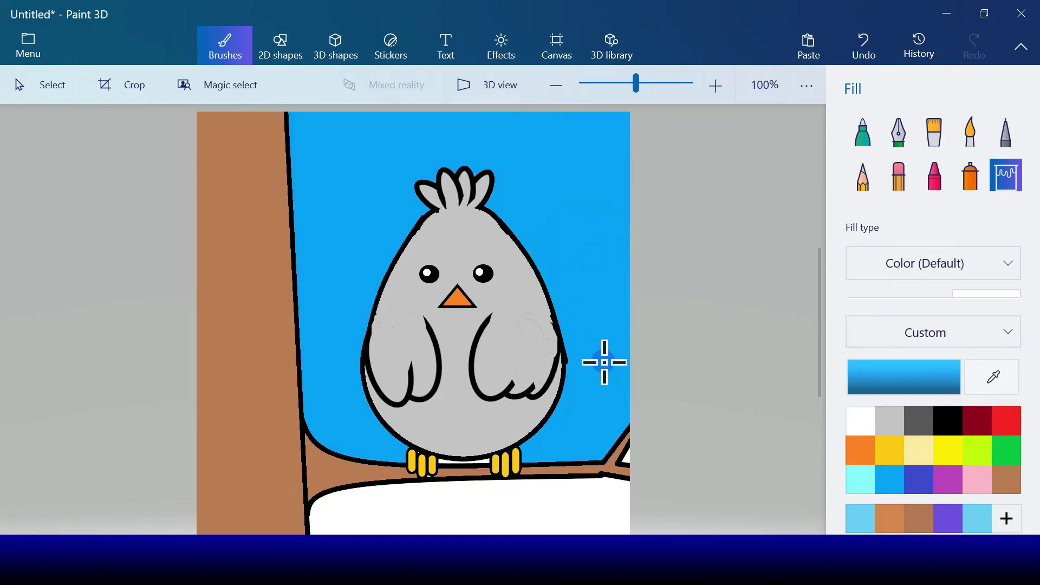
left_click(485, 460)
left_click(533, 512)
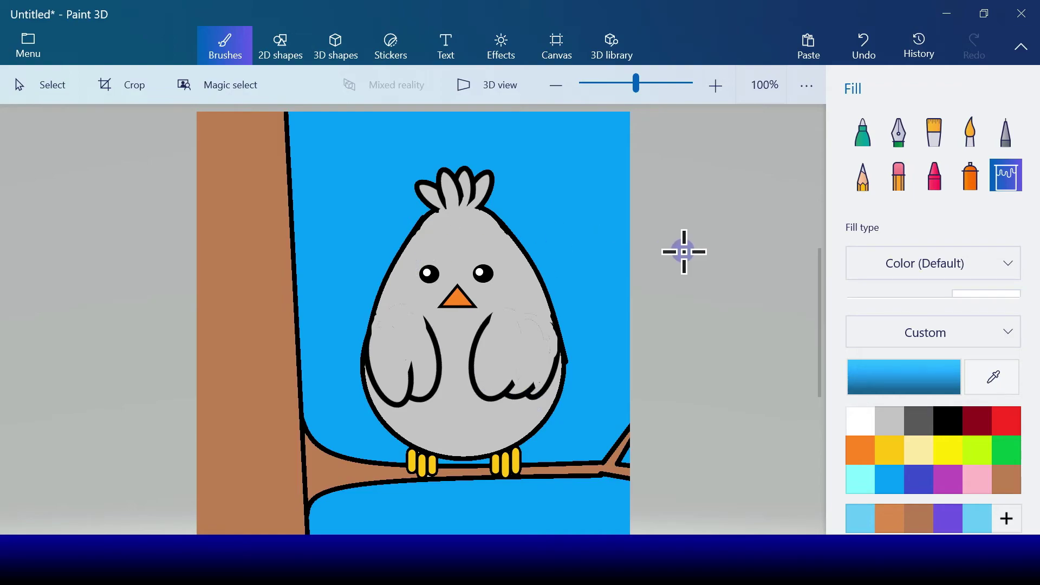
Step: Draw a short slanted black 5 px line as a leaf stem rising from the branch beside the bird
left_click(268, 48)
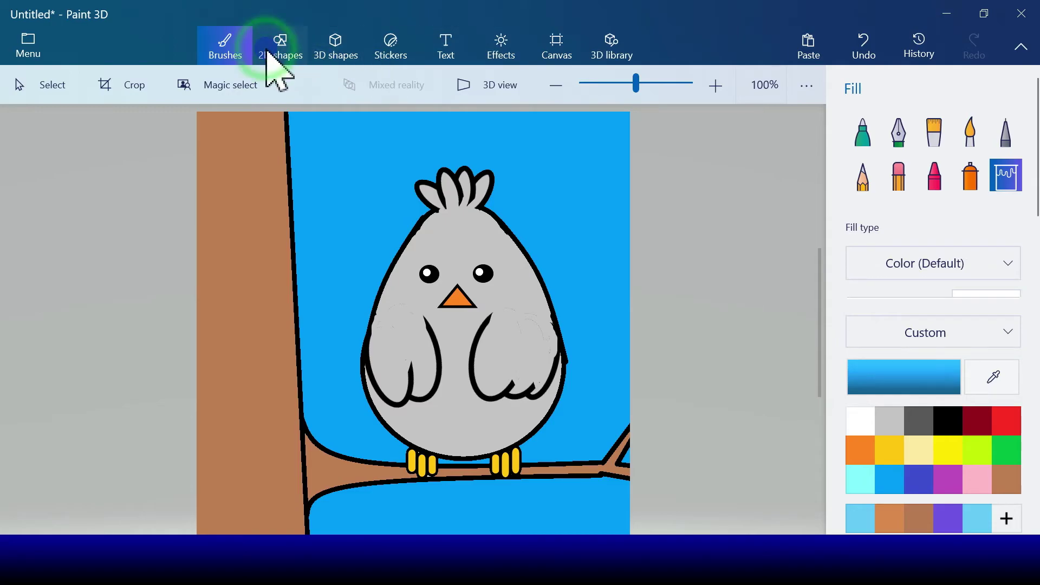
left_click(865, 152)
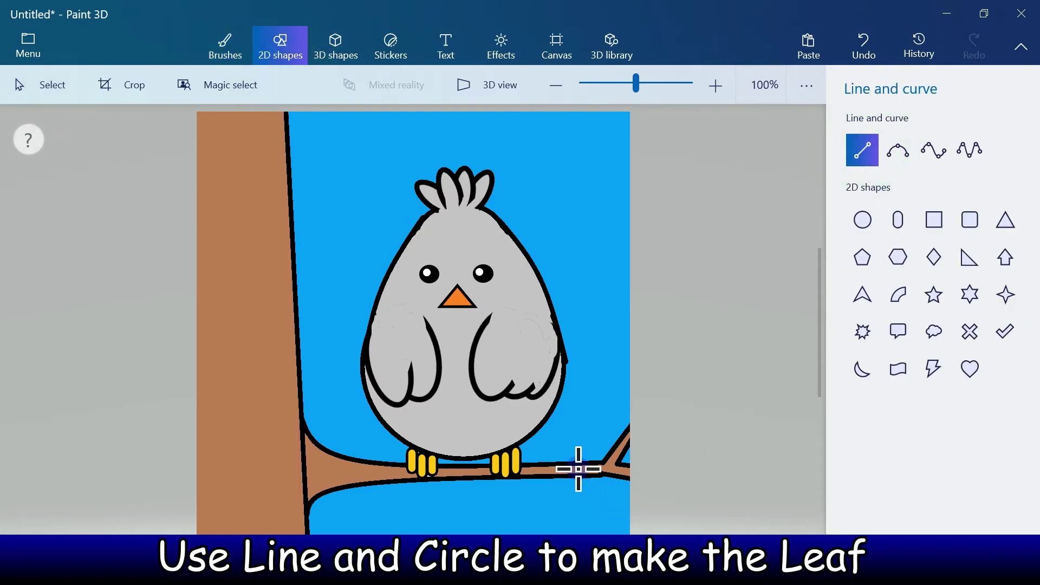
left_click_drag(579, 464, 600, 429)
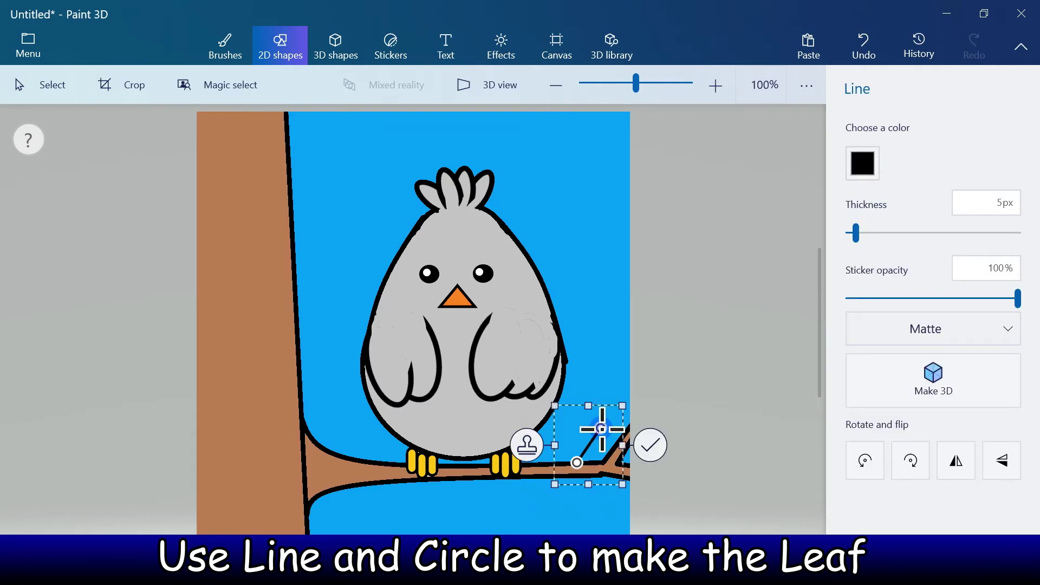
left_click(653, 447)
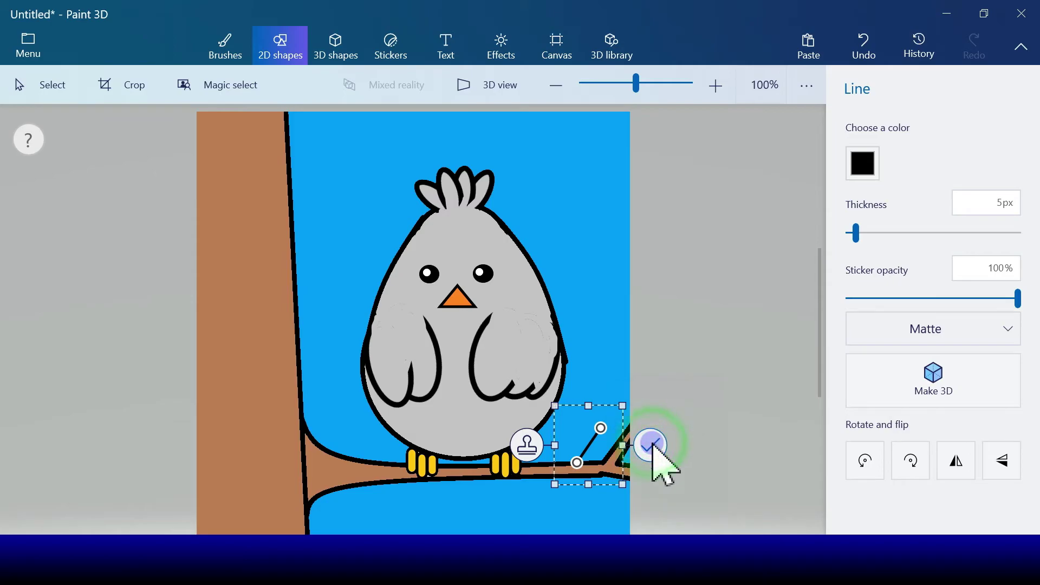
left_click(898, 152)
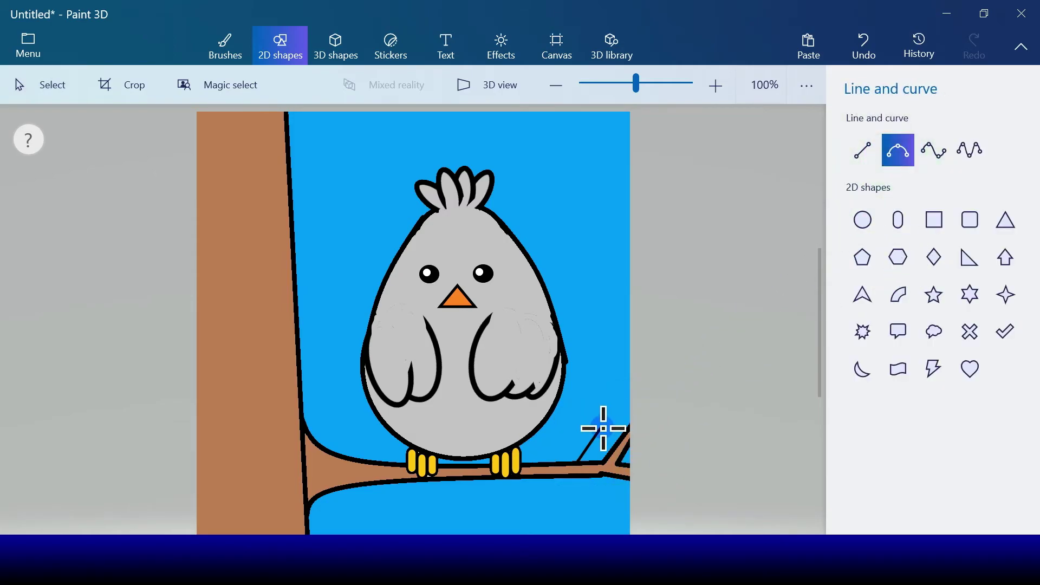
left_click_drag(603, 429, 602, 428)
left_click_drag(620, 378, 688, 325)
key("Delete")
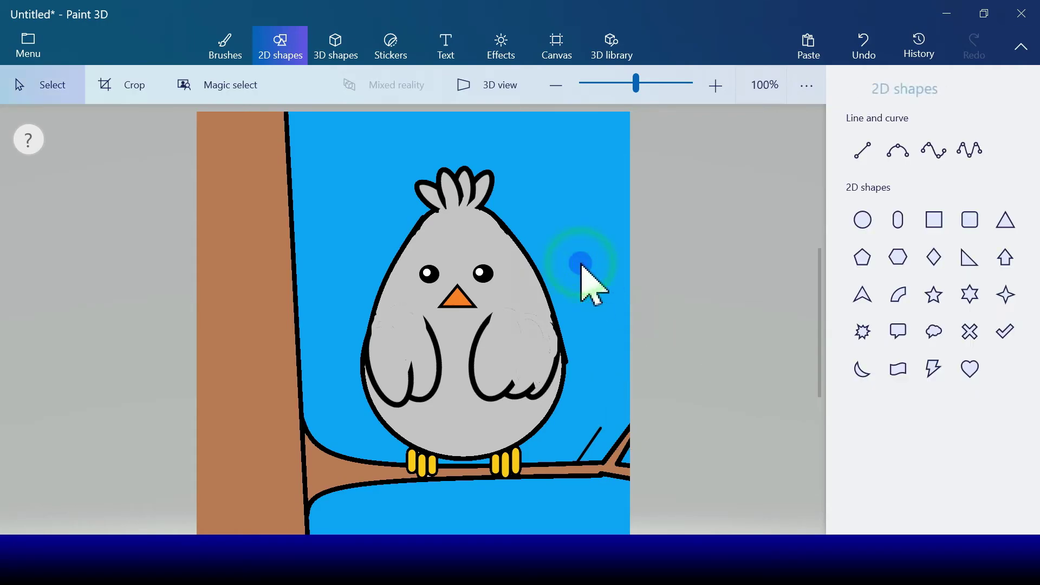
left_click(898, 151)
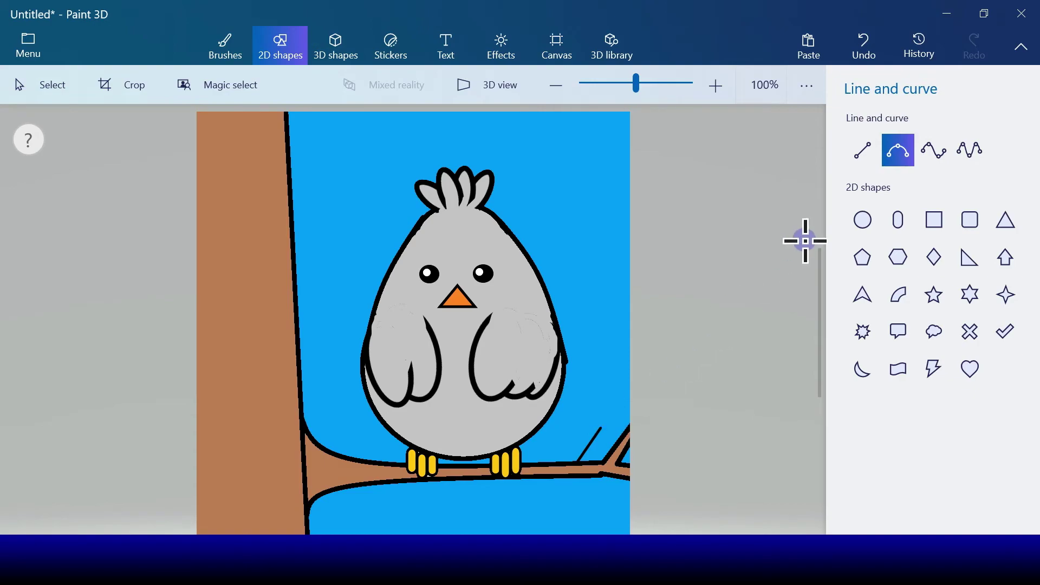
Step: Draw a narrow upright oval leaf at the stem's tip, tilt it to the right and widen it
left_click(862, 221)
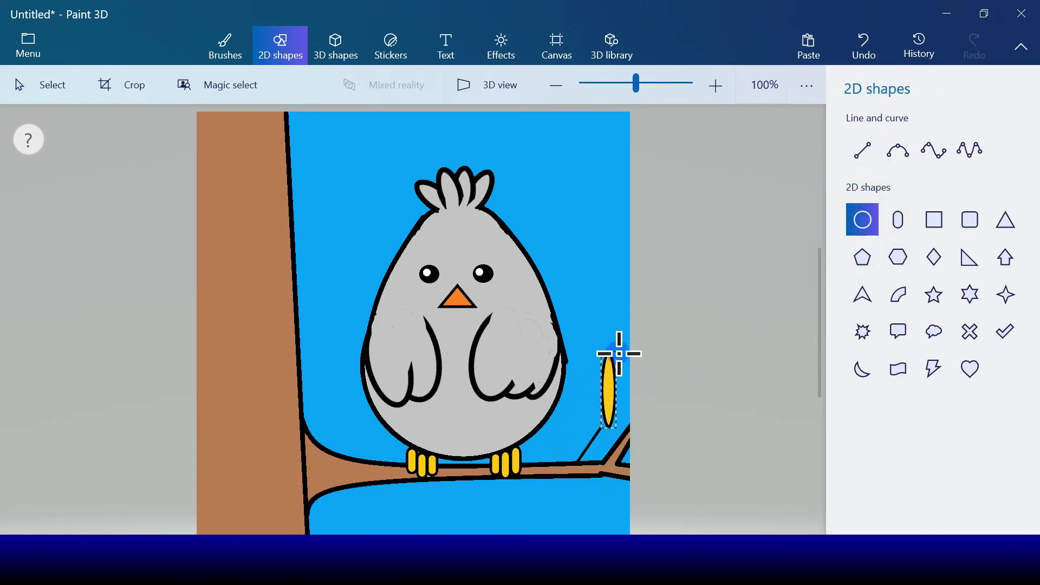
left_click_drag(631, 362, 645, 347)
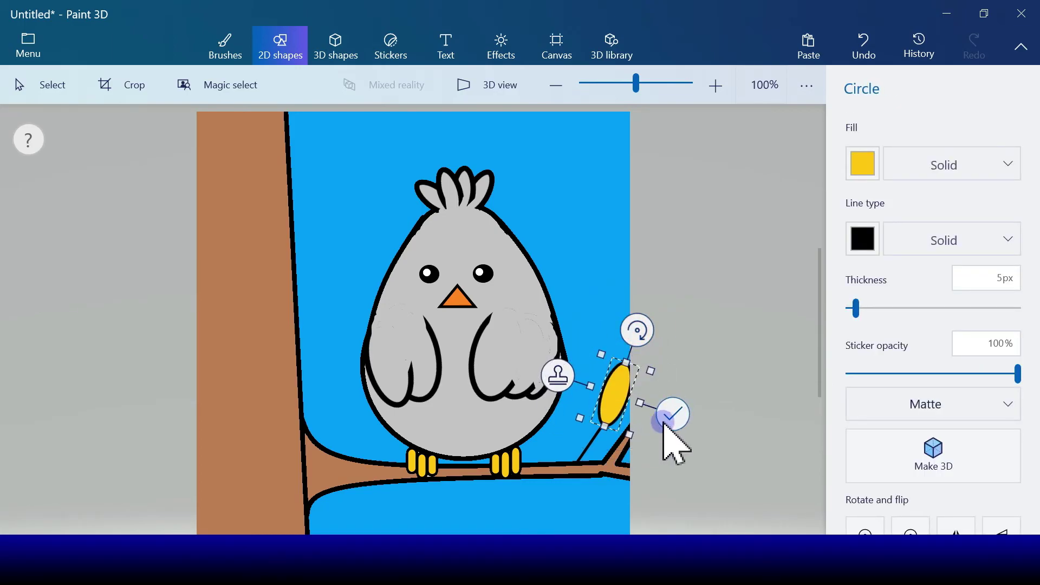
left_click_drag(639, 406, 613, 404)
Step: Try a green fill on the oval leaf, set it back to golden yellow and commit the shape
left_click(857, 174)
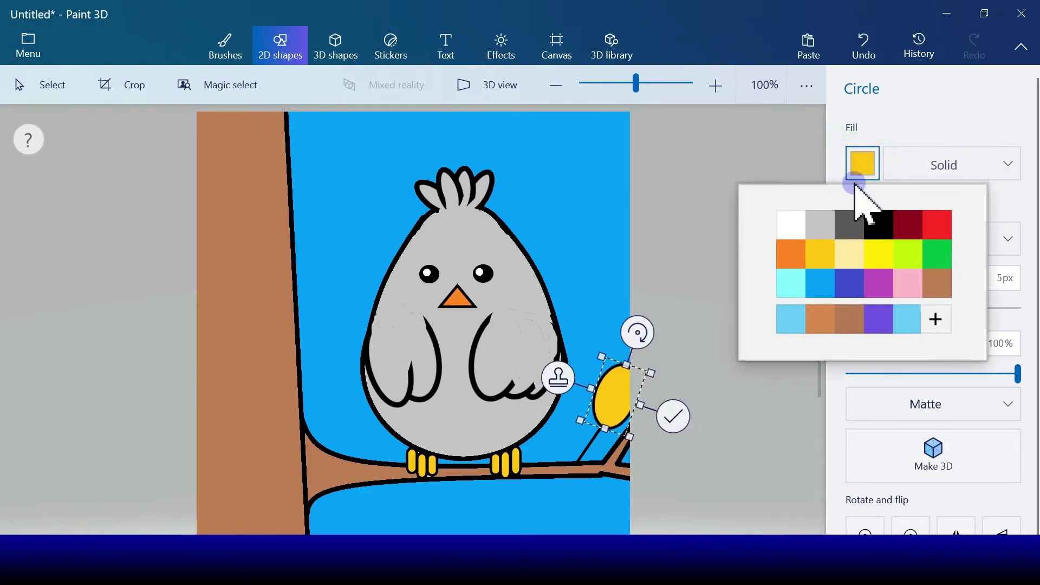
left_click(937, 254)
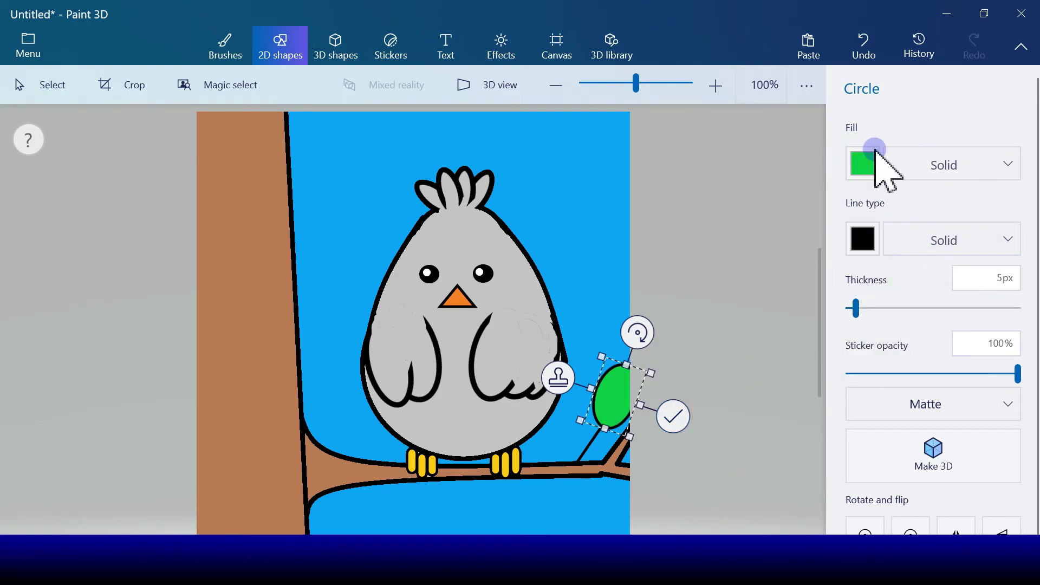
left_click(863, 168)
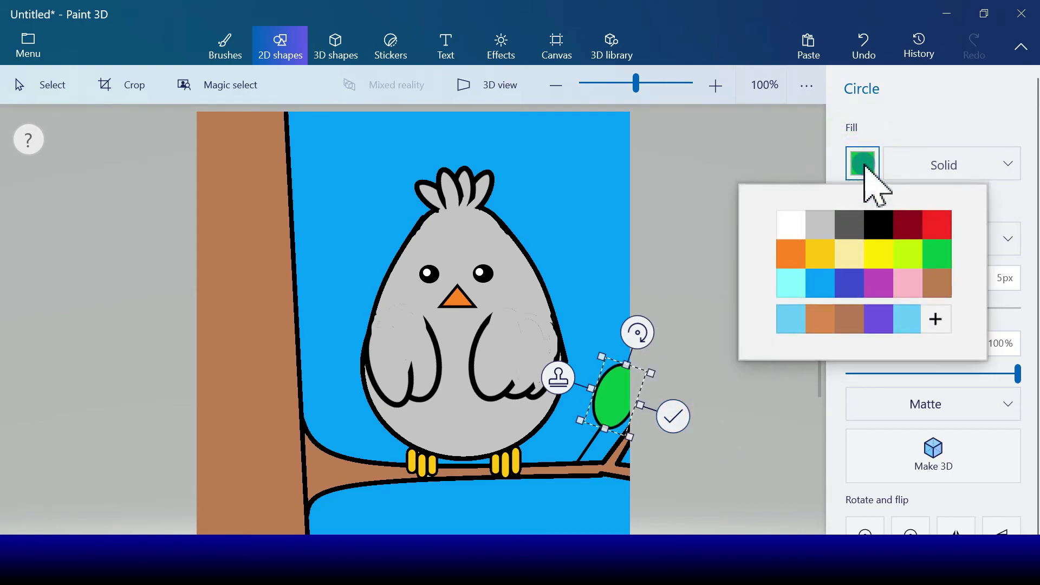
left_click(814, 257)
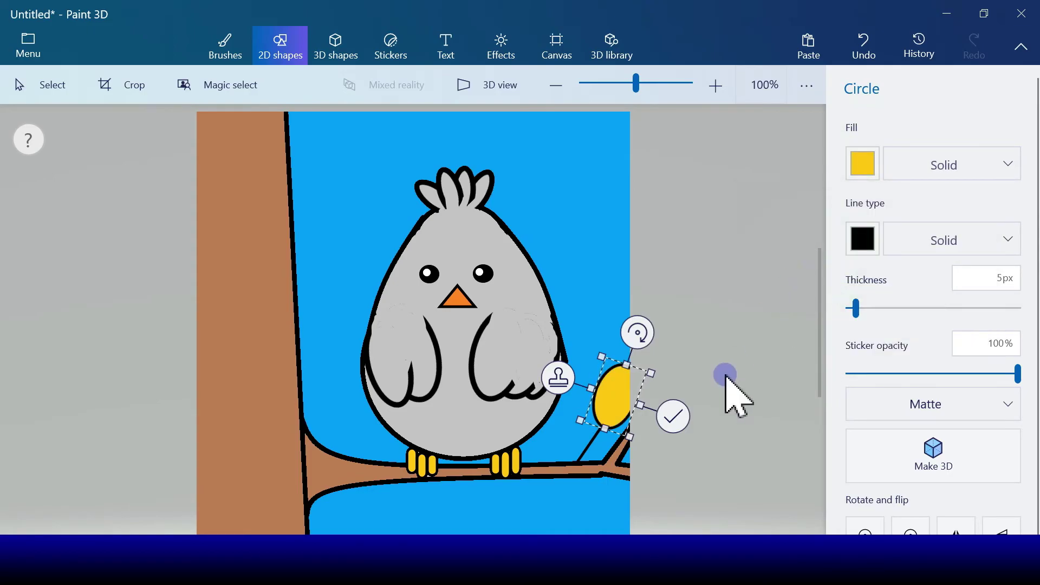
left_click(673, 418)
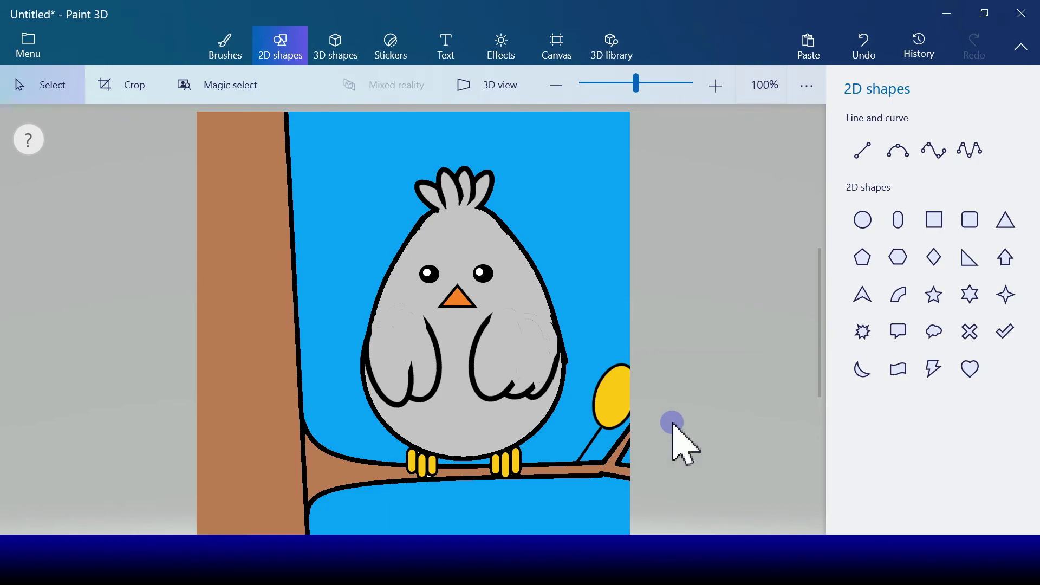
Step: Draw a golden yellow capsule with a black outline under the branch and stamp copies beside it as tail feathers
left_click(863, 220)
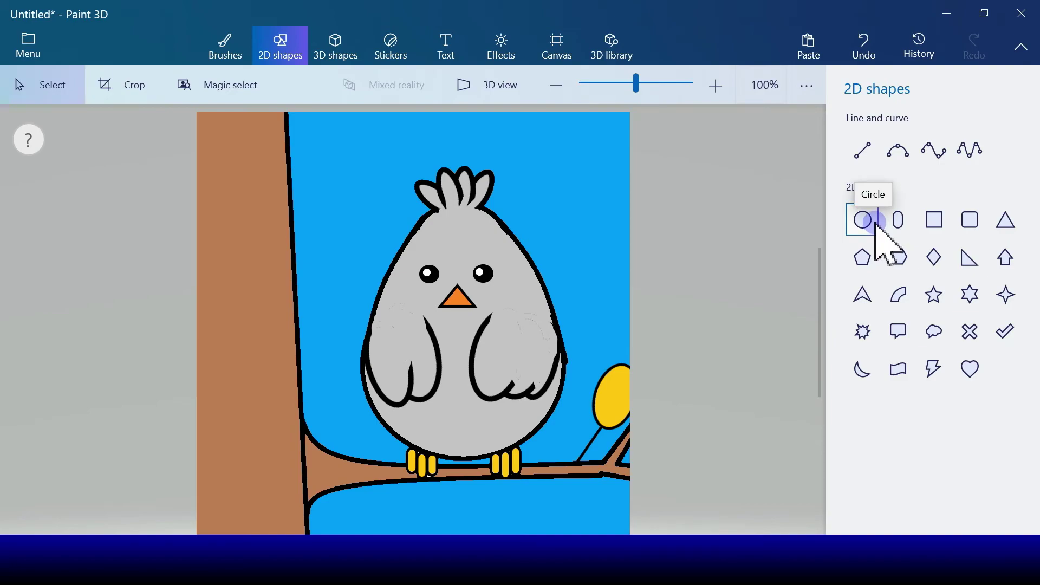
left_click(878, 222)
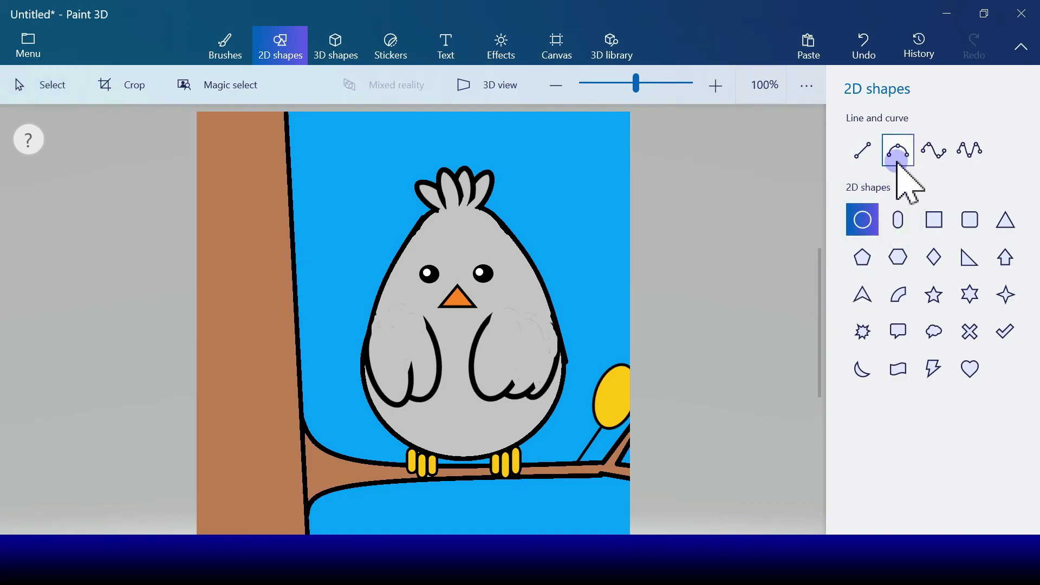
left_click(898, 219)
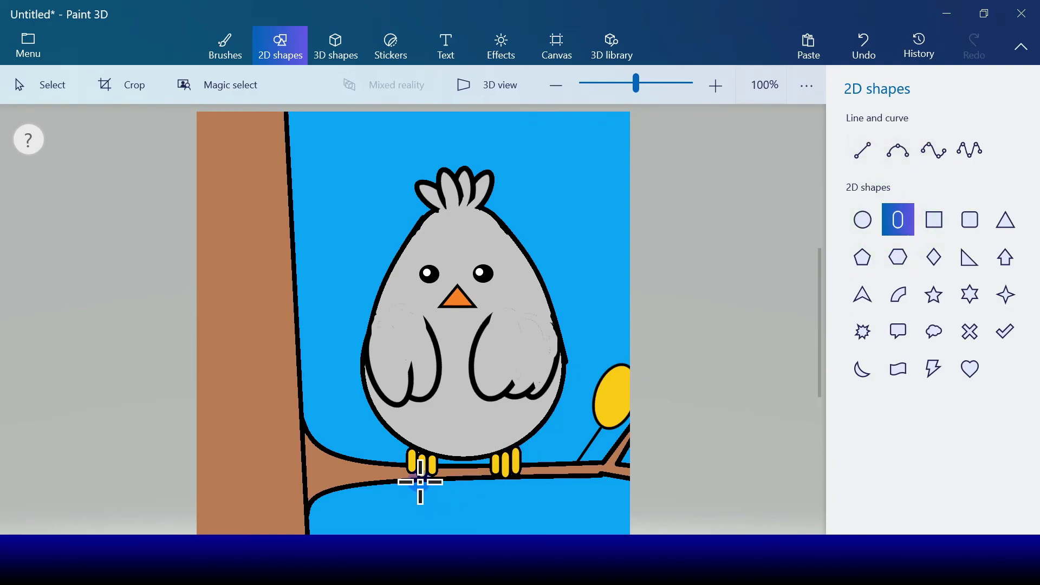
mouse_move(419, 483)
left_mouse_down()
mouse_move(458, 521)
mouse_move(462, 500)
left_mouse_up()
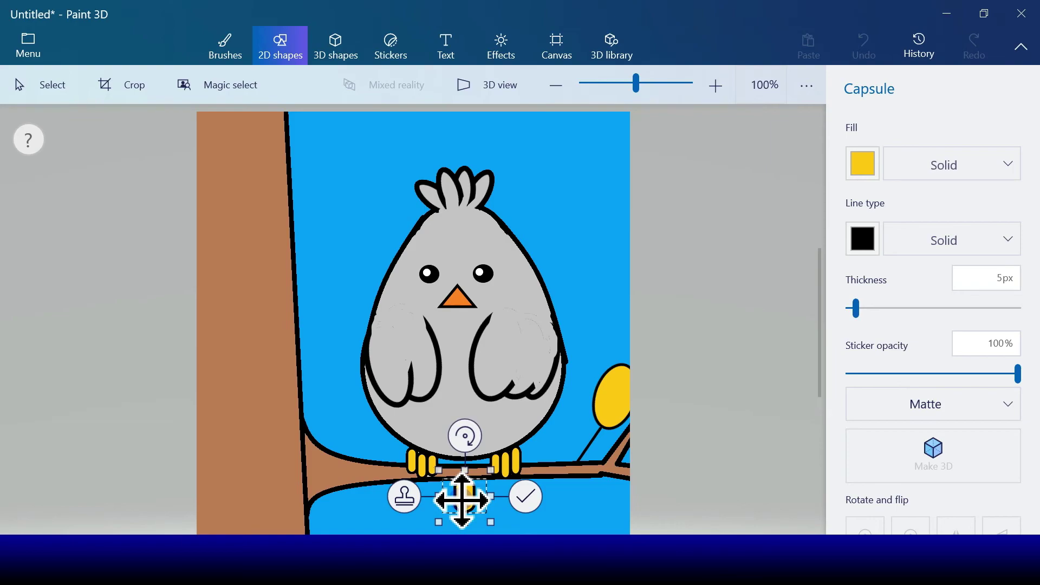
left_click_drag(462, 500, 494, 499)
left_click(406, 497)
left_click(388, 497)
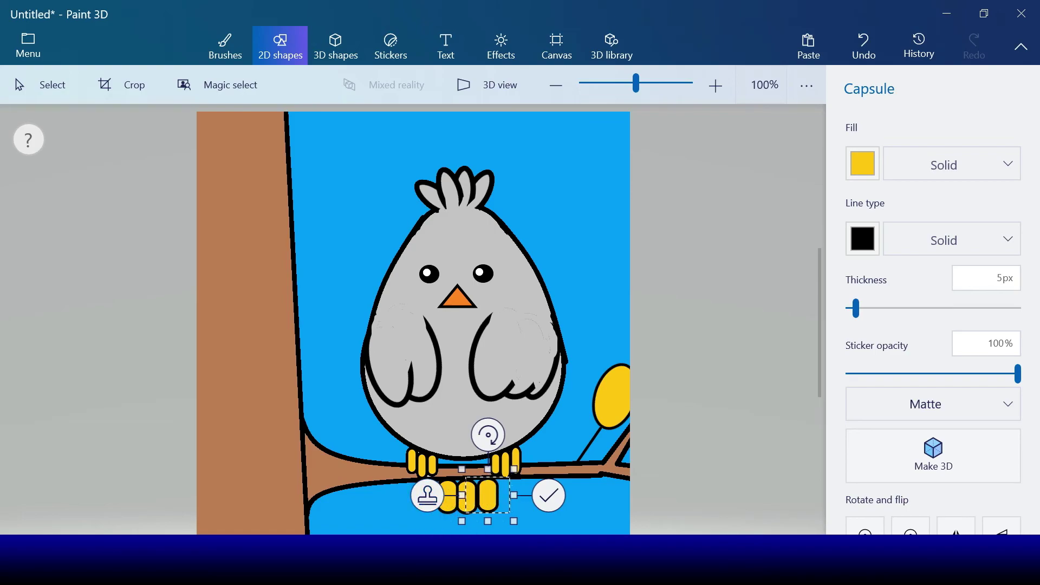
Step: Stamp the third large tail capsule, place a shorter capsule at each end of the row and commit them
left_click(433, 496)
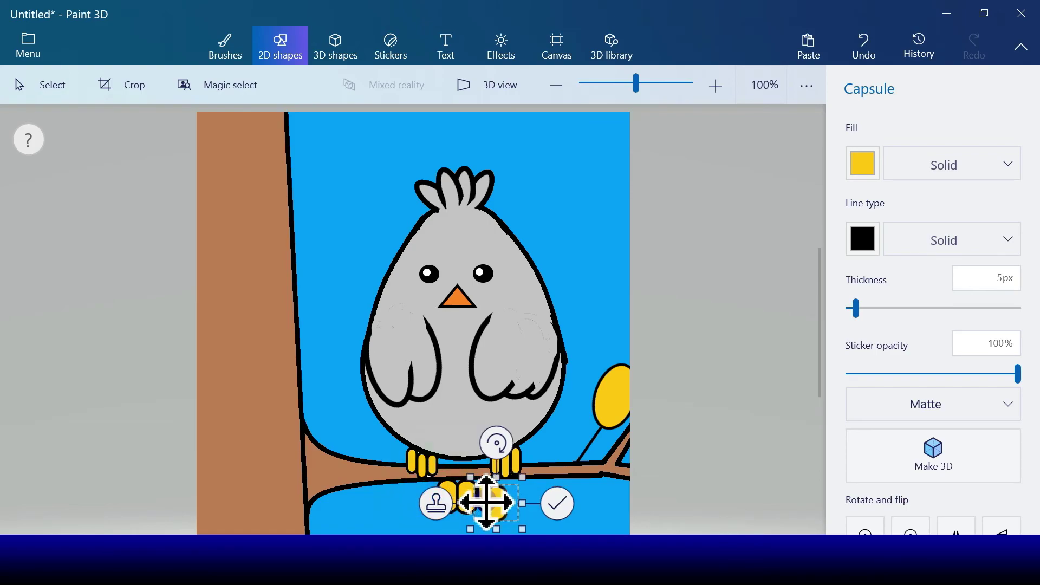
mouse_move(507, 512)
left_mouse_down()
mouse_move(515, 523)
mouse_move(420, 497)
mouse_move(455, 509)
mouse_move(518, 497)
left_mouse_up()
left_click(570, 498)
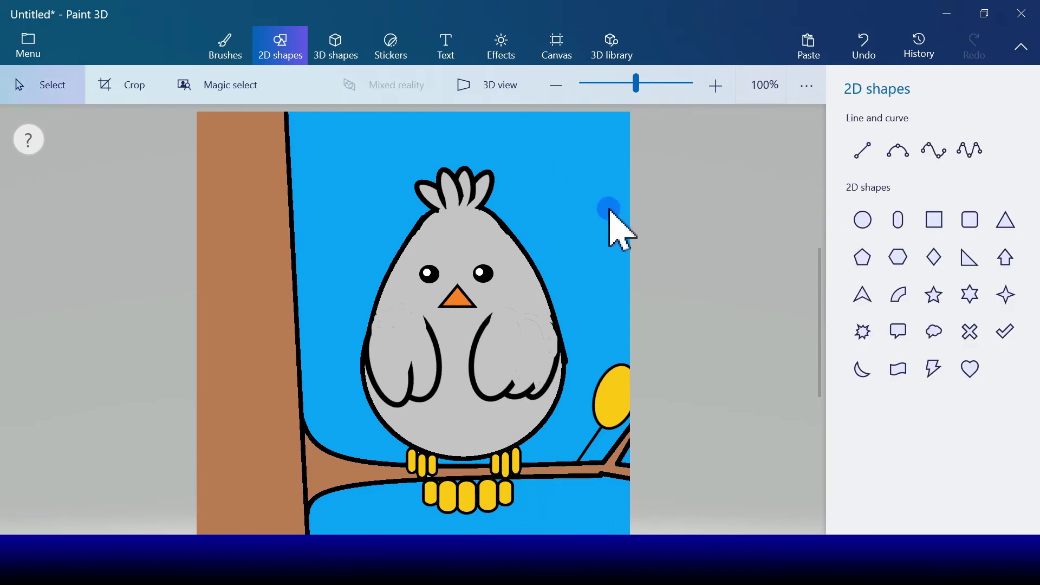
Step: Paint over the inner and upper outlines of the tail capsules with a golden yellow 10 px marker to merge them
left_click(229, 42)
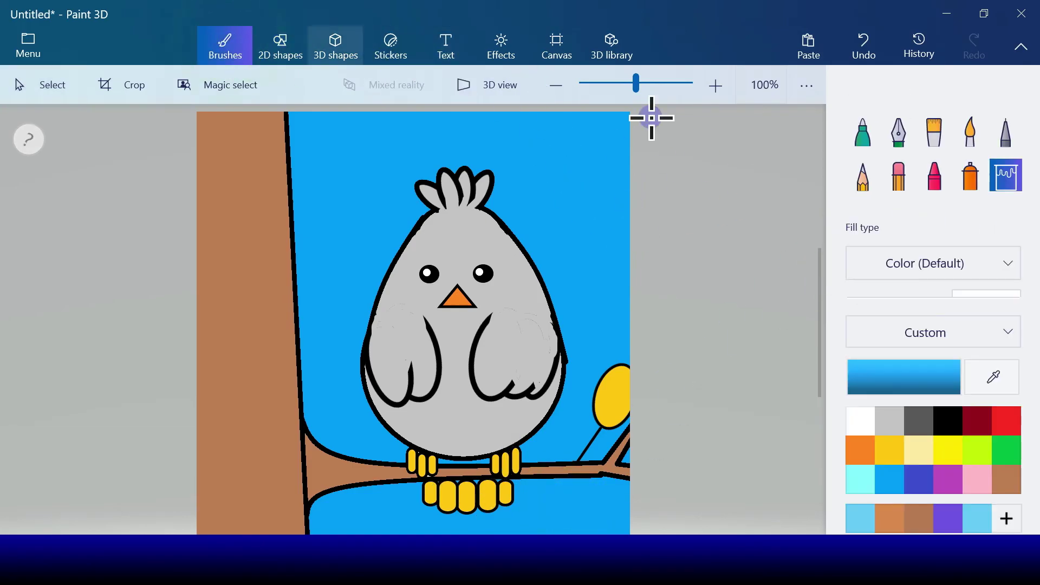
left_click(863, 133)
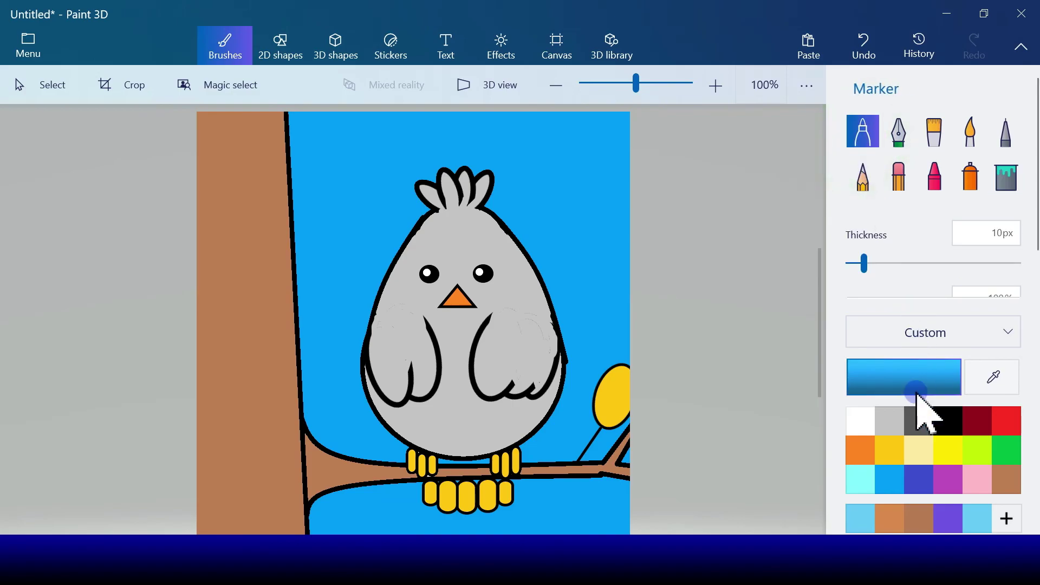
left_click(890, 451)
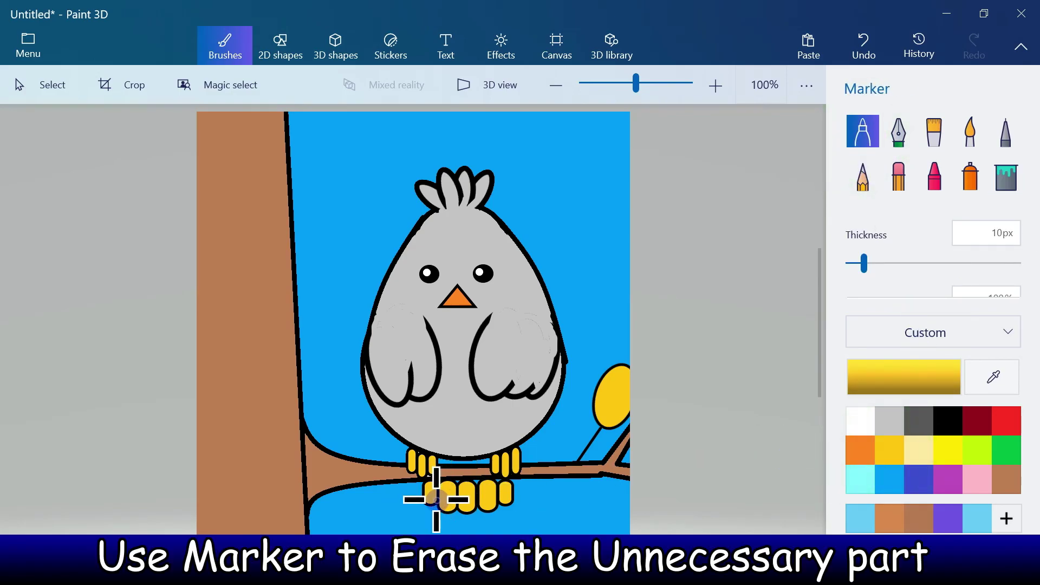
mouse_move(424, 492)
left_mouse_down()
mouse_move(458, 480)
mouse_move(457, 504)
mouse_move(450, 493)
mouse_move(475, 488)
mouse_move(477, 502)
mouse_move(480, 484)
mouse_move(496, 490)
left_mouse_up()
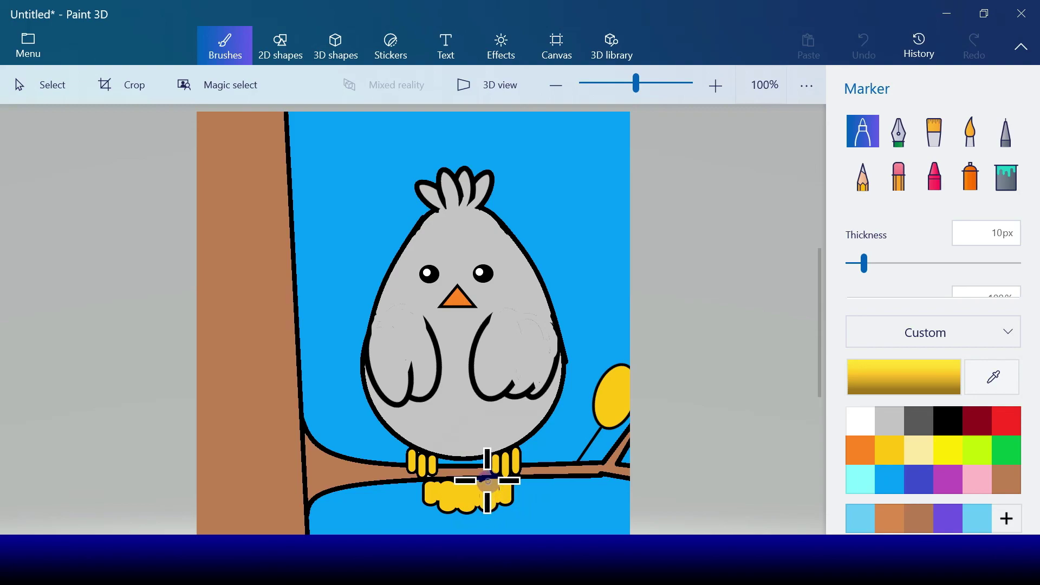
left_click_drag(491, 482, 437, 479)
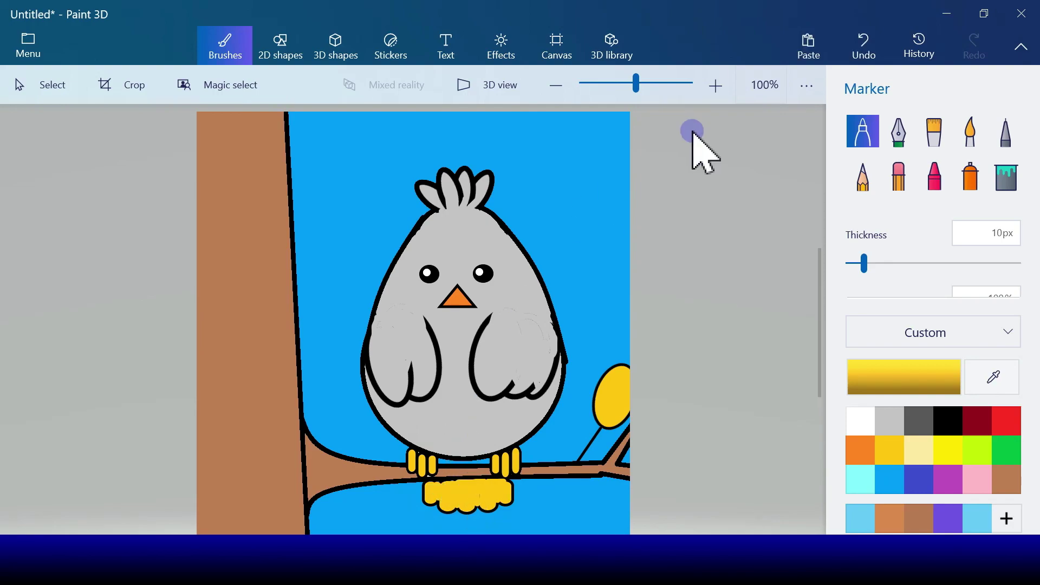
Step: Fill the narrow gap between the bird's feet, just under its body, with golden yellow
left_click(1007, 183)
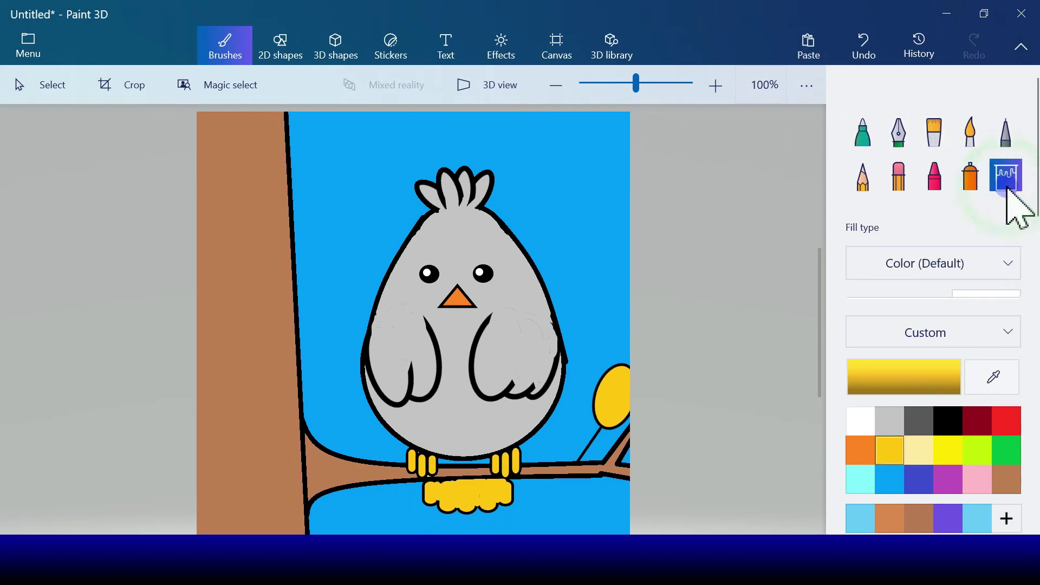
left_click(452, 463)
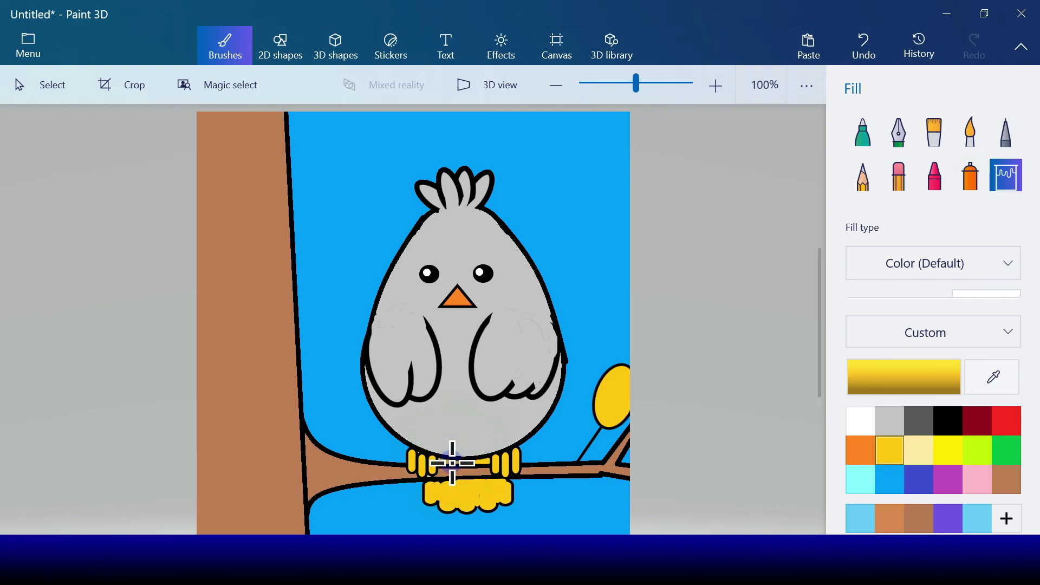